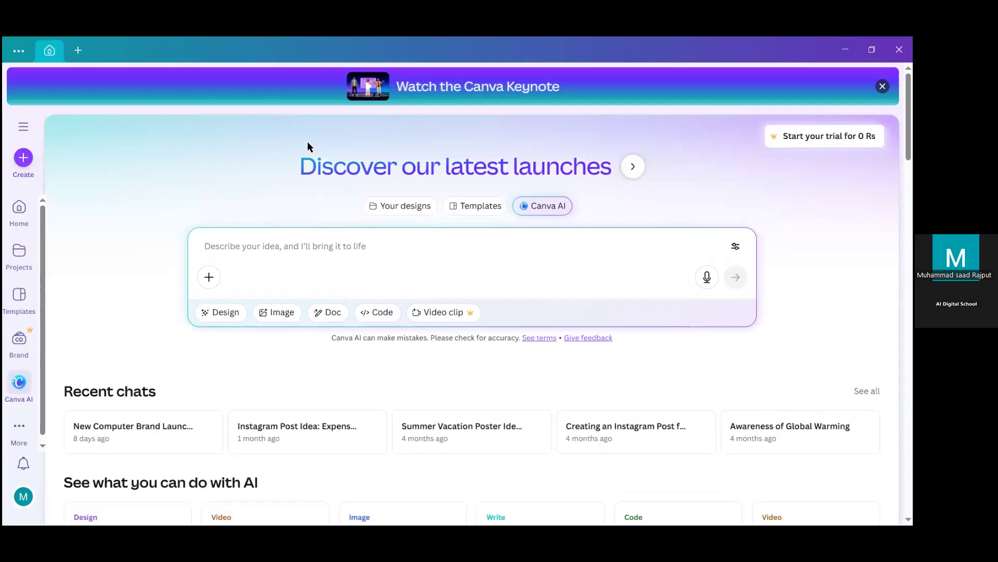
Start the AI prompt with "create an instagram post about"
left_click(507, 251)
type("create")
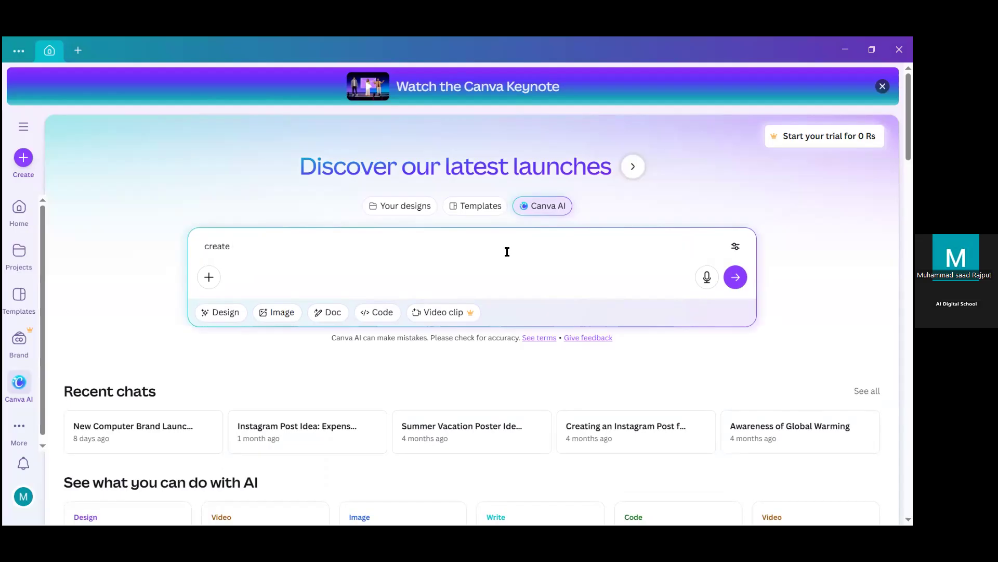
type("an instr")
key("BackSpace")
type("agram post an")
type("out")
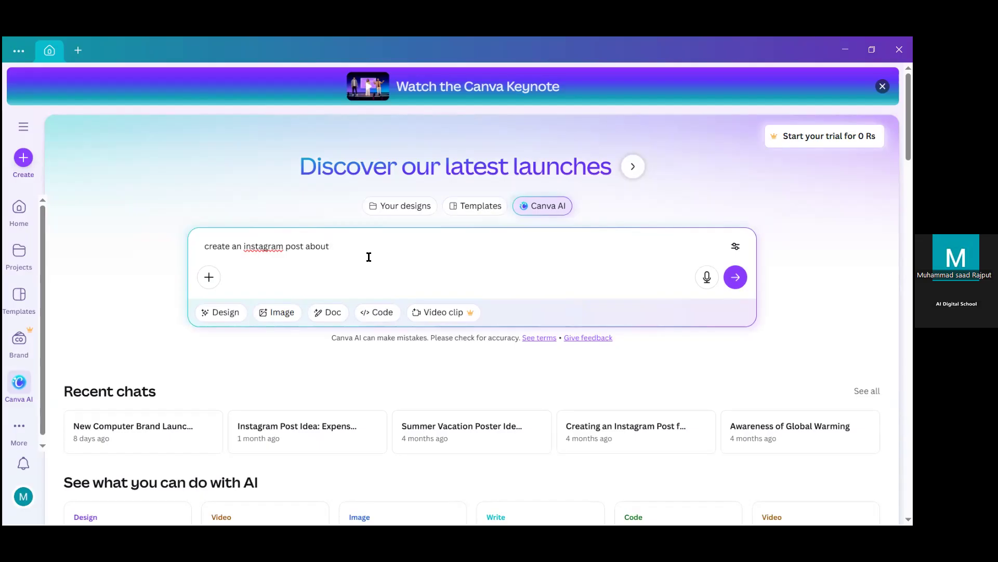
key("alt+Tab")
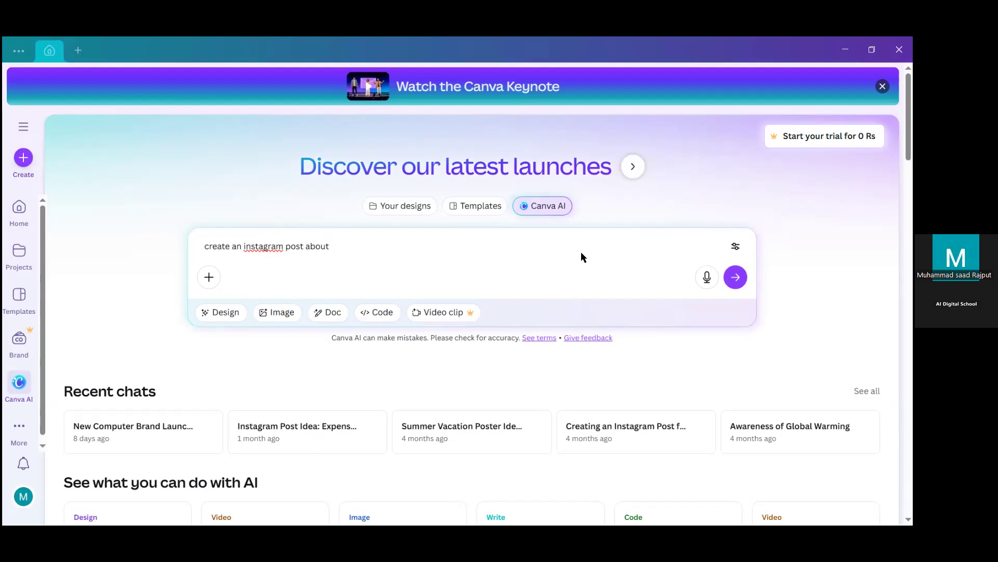
Look through the example AI prompts for designs, videos, images, writing and code below the prompt box
scroll(582, 253, "down", 4)
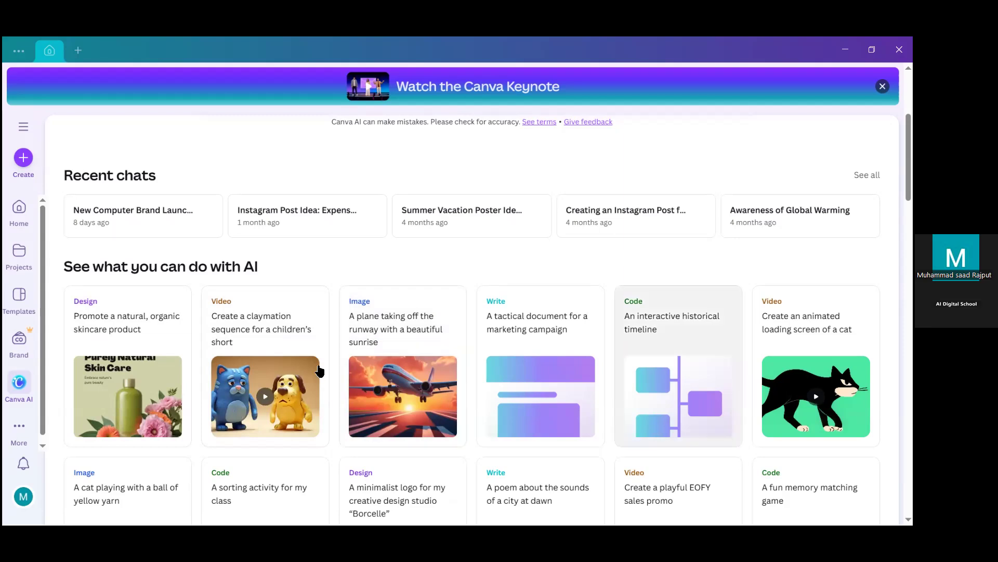
scroll(276, 312, "down", 2)
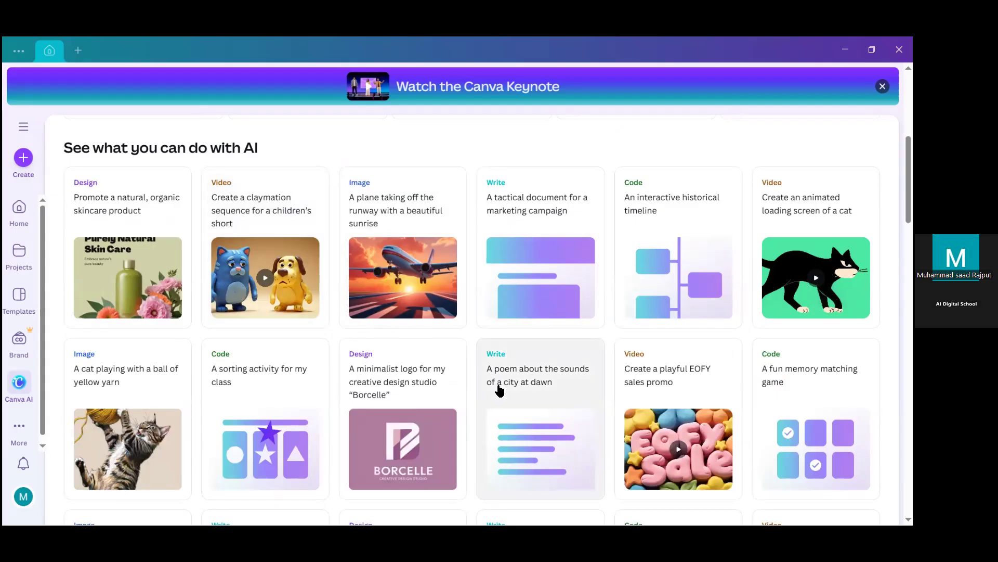
scroll(500, 389, "down", 4)
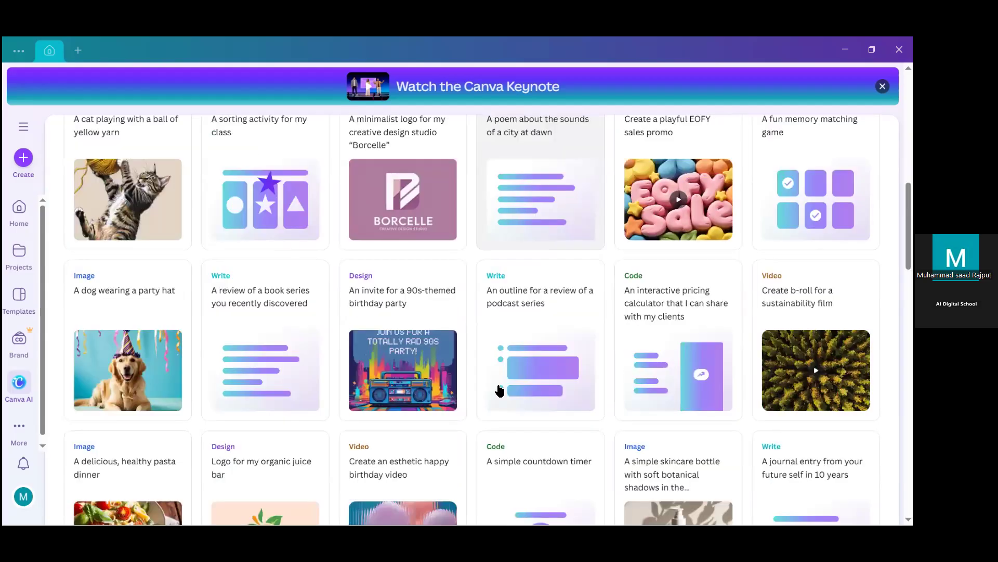
scroll(499, 389, "down", 4)
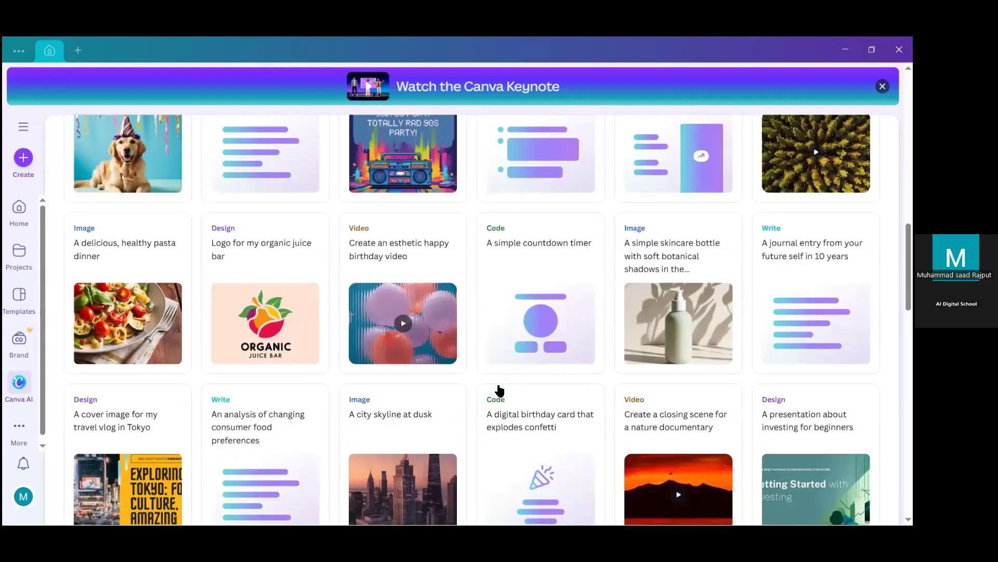
scroll(499, 389, "up", 6)
scroll(499, 389, "up", 8)
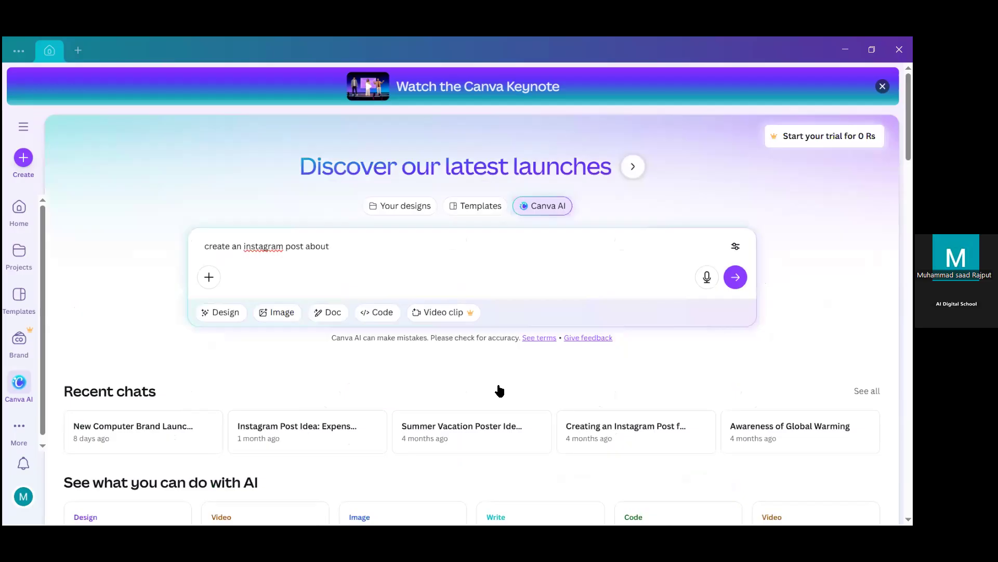
scroll(499, 389, "down", 6)
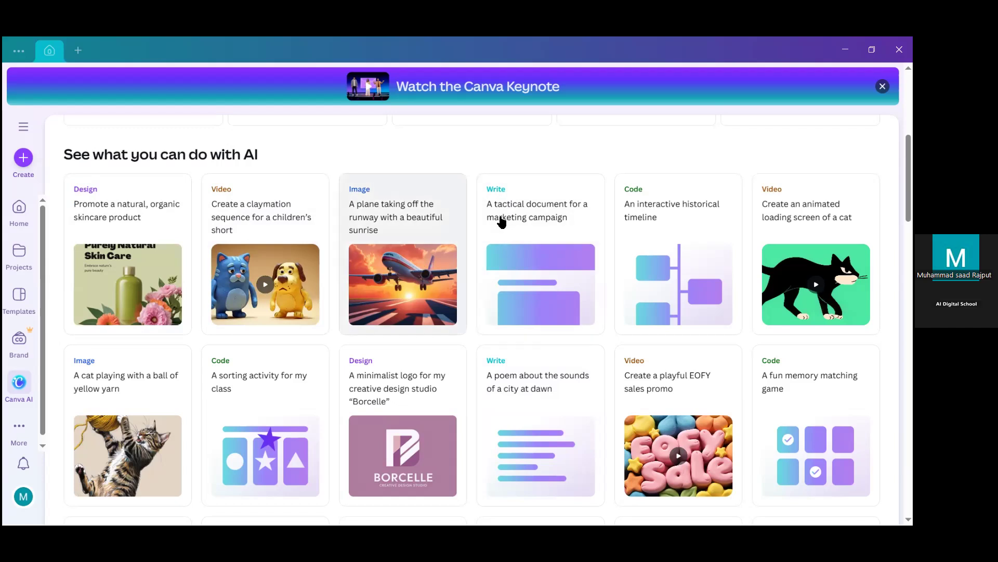
scroll(502, 222, "up", 5)
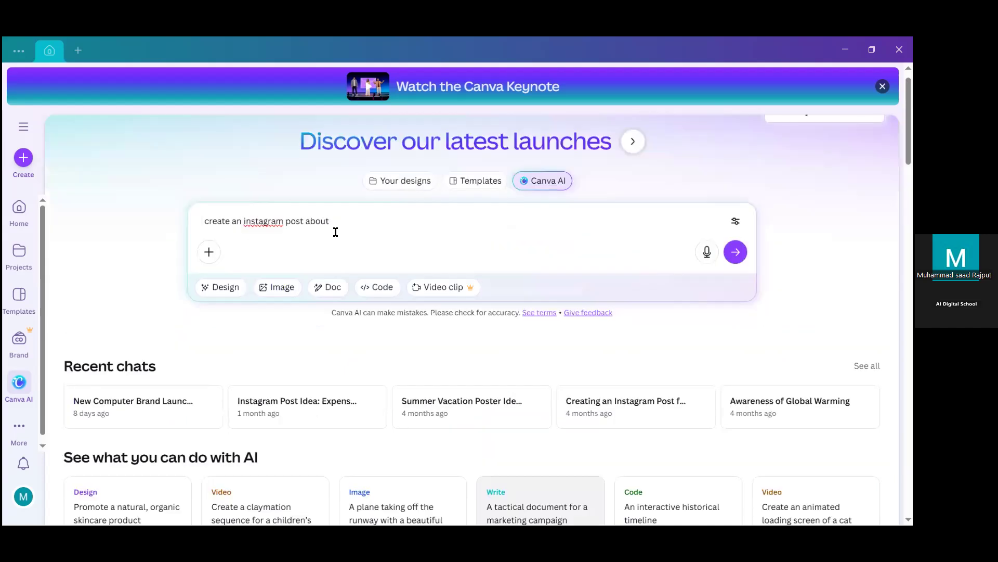
scroll(336, 232, "up", 1)
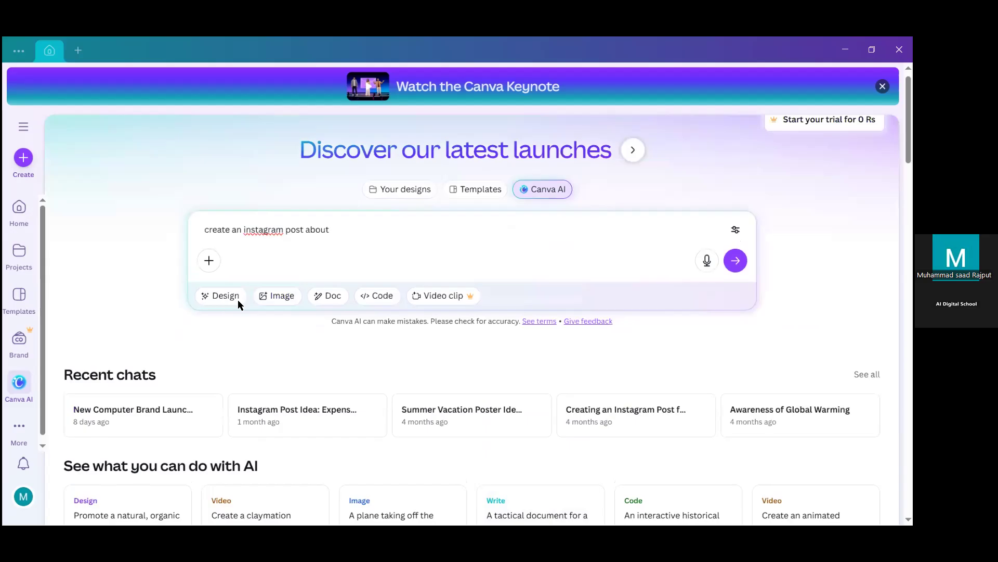
left_click(252, 300)
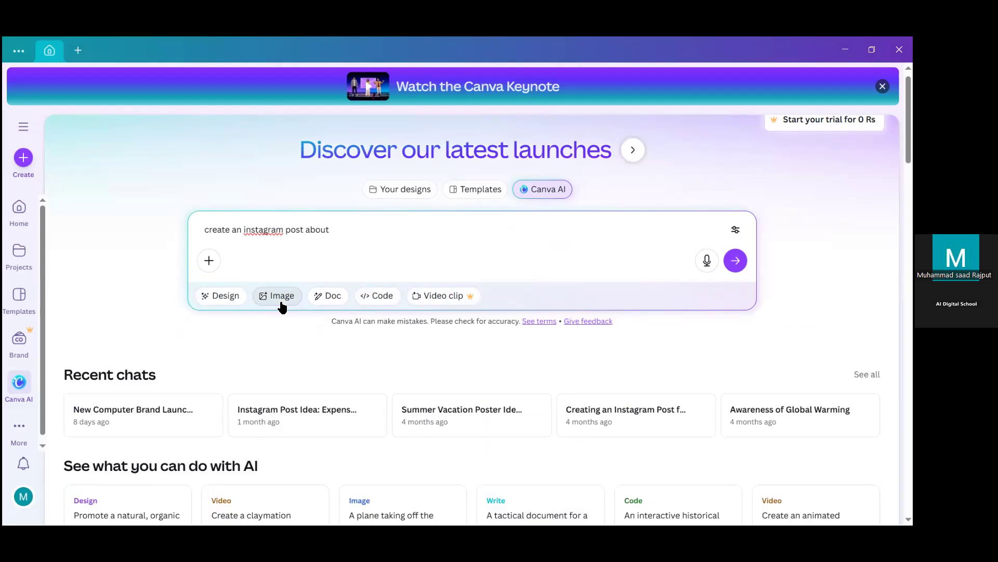
left_click(328, 297)
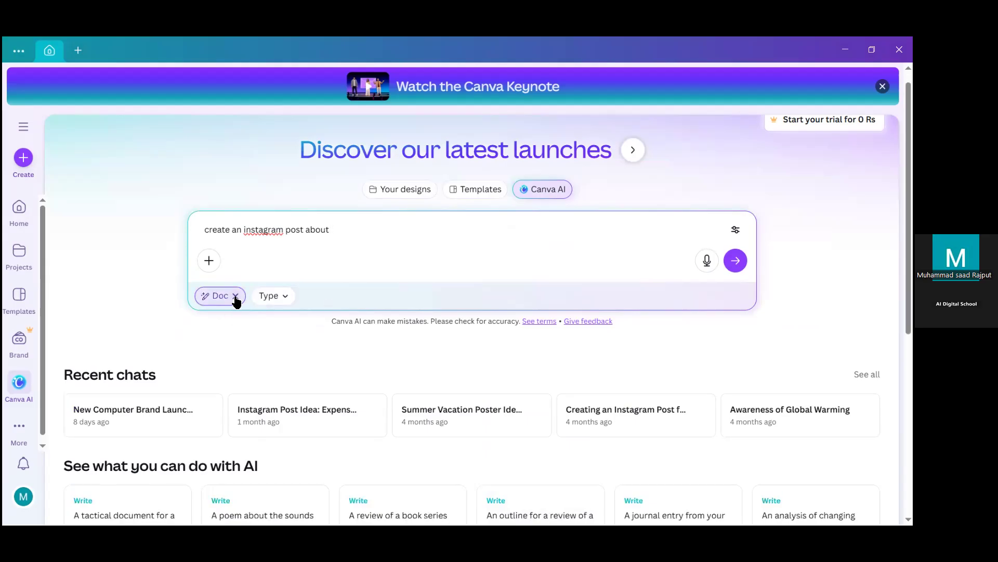
left_click(235, 296)
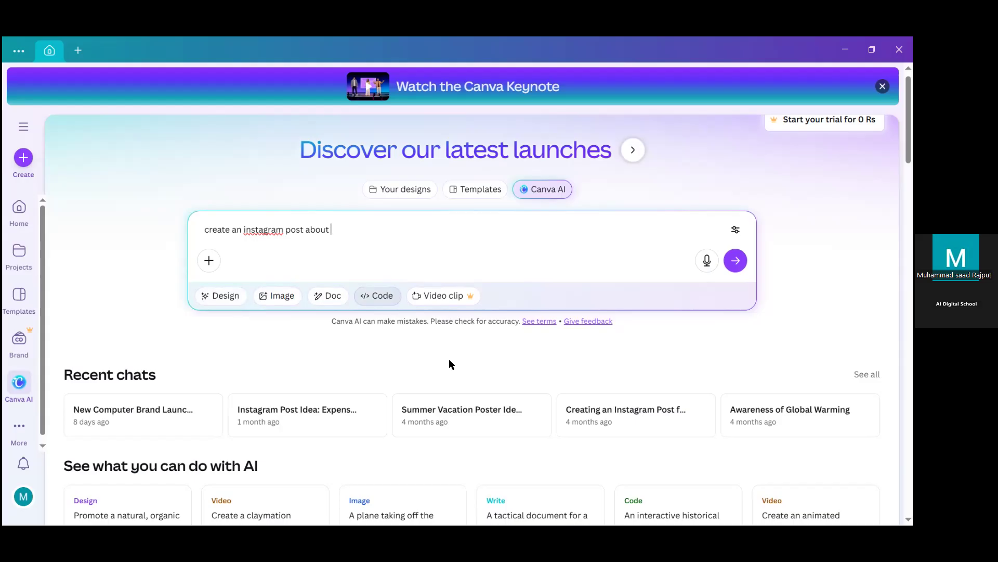
Extend the prompt with "jewellery with good color theme" as the post's subject
scroll(501, 365, "down", 3)
scroll(501, 370, "down", 1)
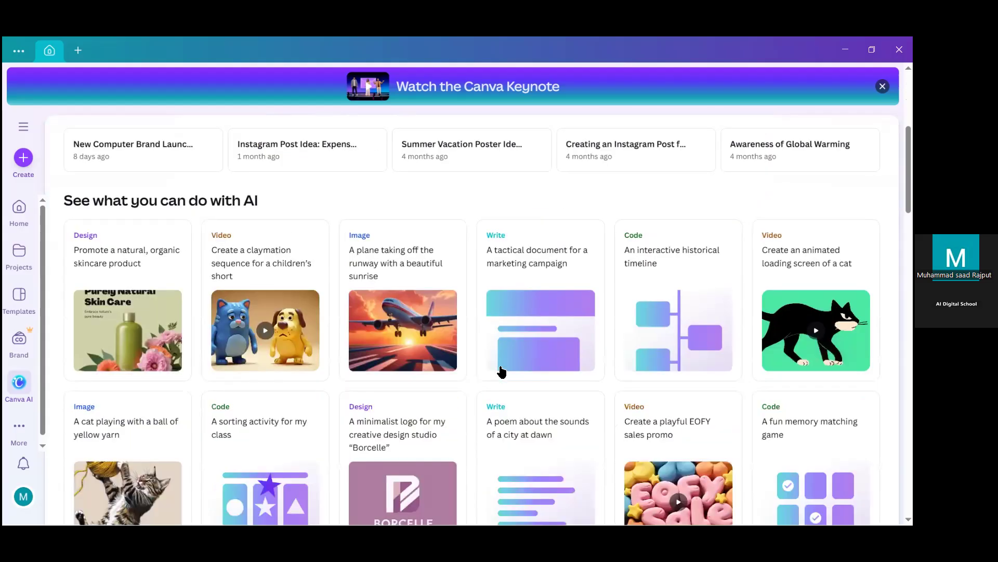
scroll(500, 365, "up", 5)
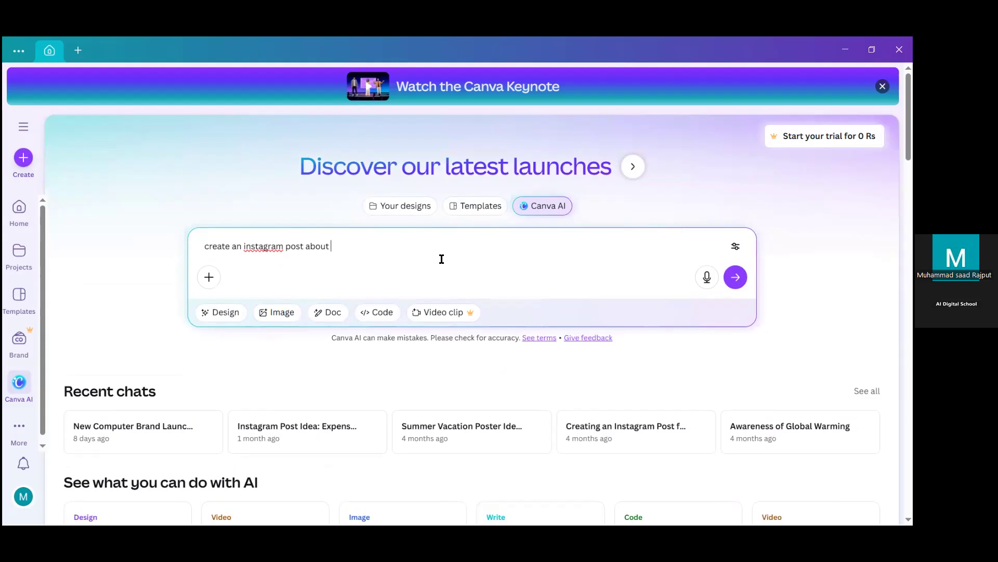
key("BackSpace")
type("ewell")
type("ery")
type("with g")
type("ood ")
type("color")
type(" r")
type("heme")
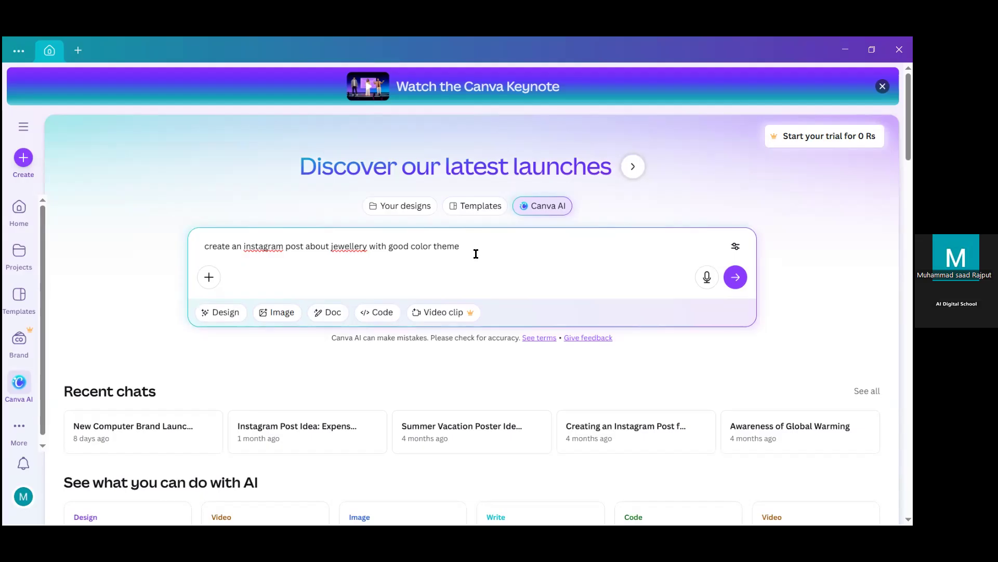
Add "and showing some interesting design and" to the end of the prompt
type("and")
key("BackSpace")
type("d showing ")
type("somw")
key("BackSpace")
key("BackSpace")
type("e intertest")
key("BackSpace")
key("BackSpace")
key("BackSpace")
key("BackSpace")
type("esting design and ")
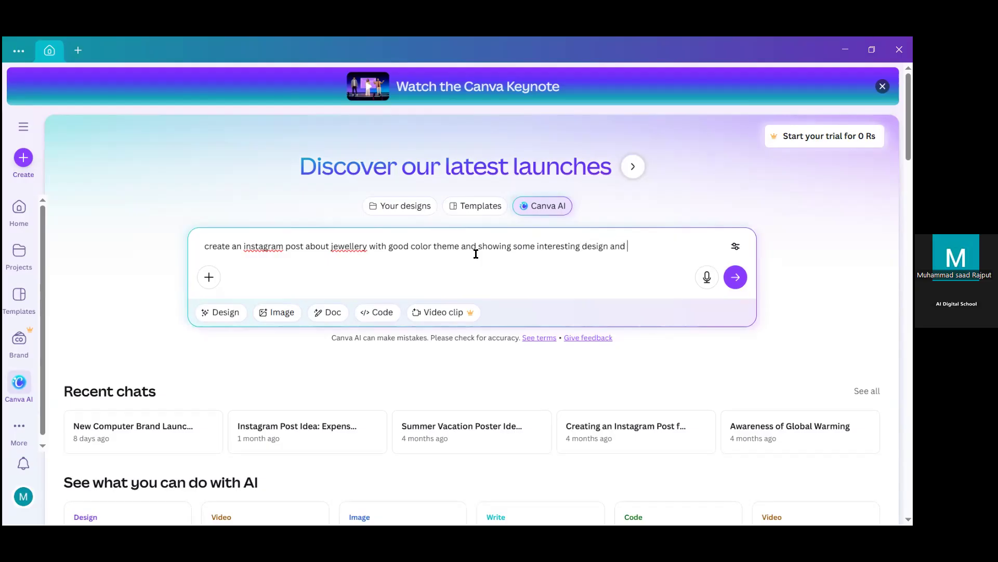
Continue the prompt with "the jewellery must be place on the table with red color"
type("the jewellery must be")
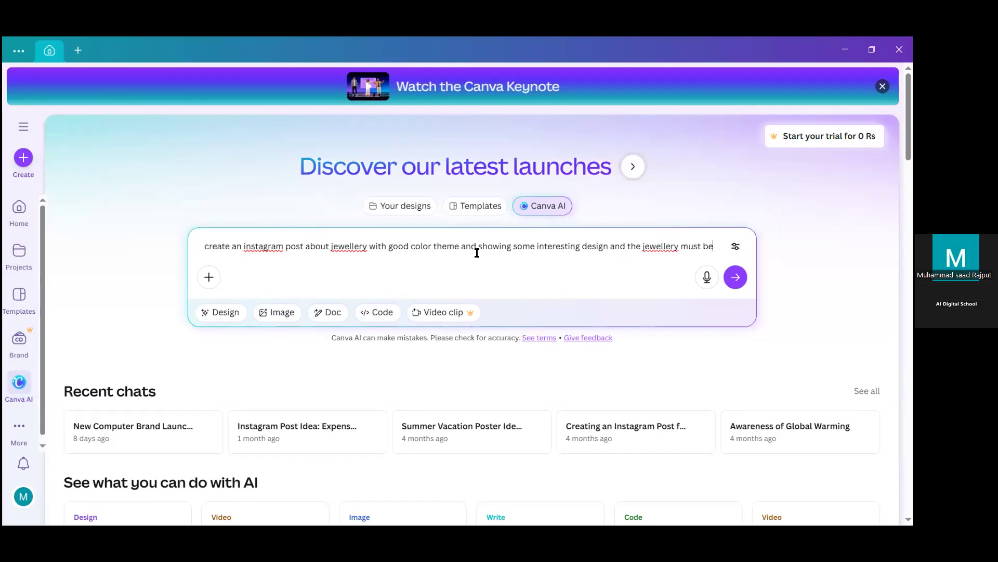
type(" place on the ")
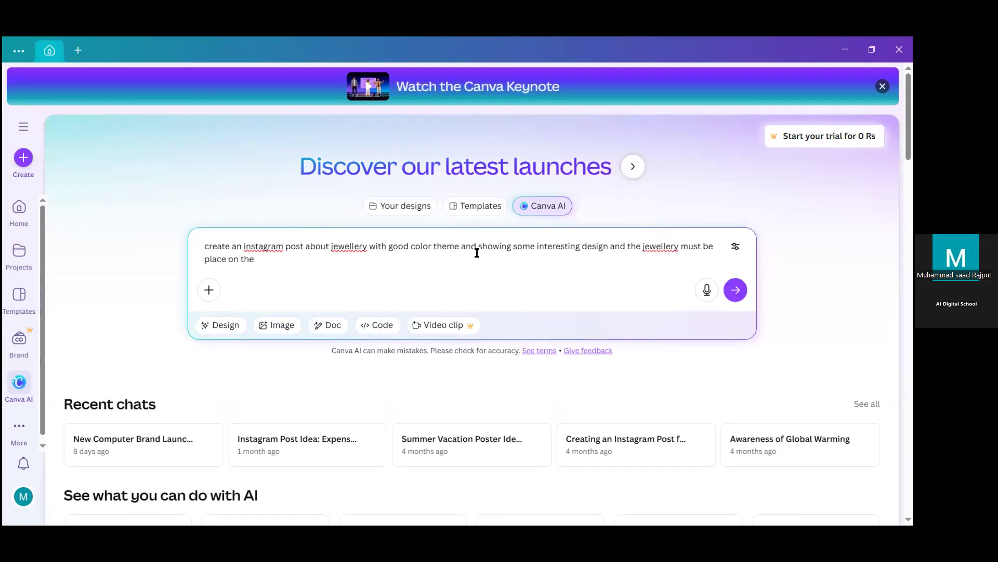
type("table with red color shee")
key("BackSpace")
key("BackSpace")
key("BackSpace")
key("BackSpace")
Insert "(bridal and casual)" directly after "interesting design" in the prompt, correcting the spelling of "casual"
left_click(610, 247)
type("(")
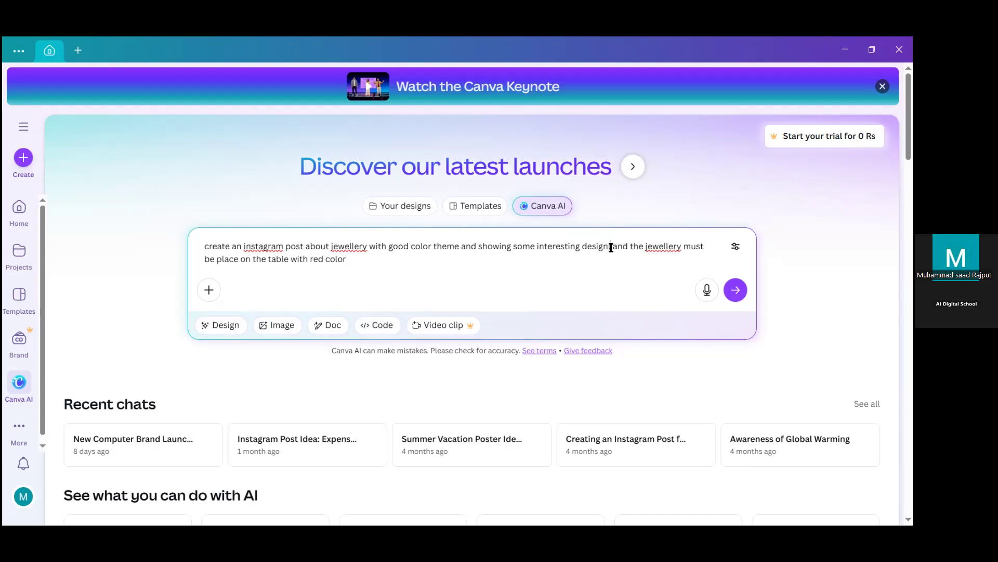
type("bridal and")
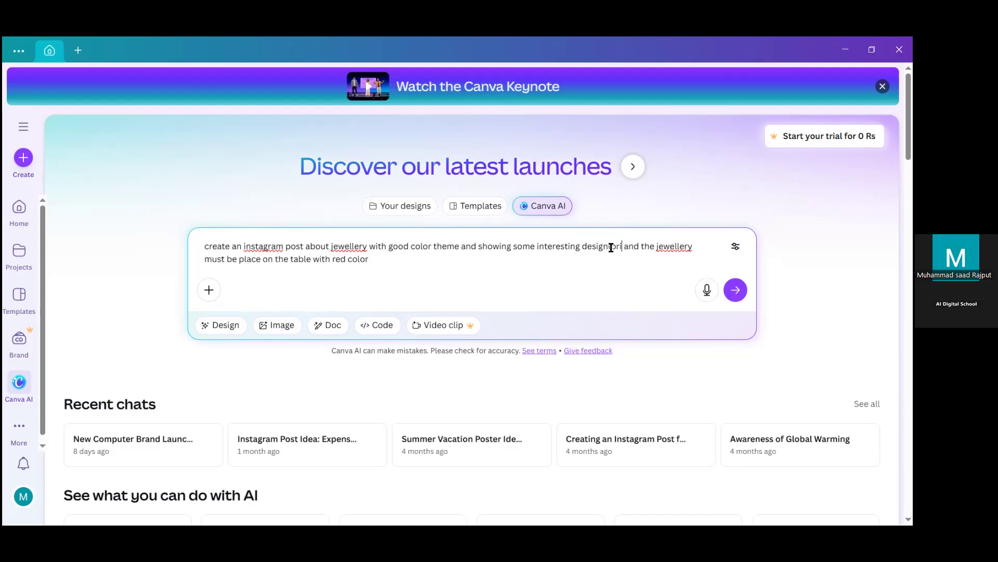
type(" casusal")
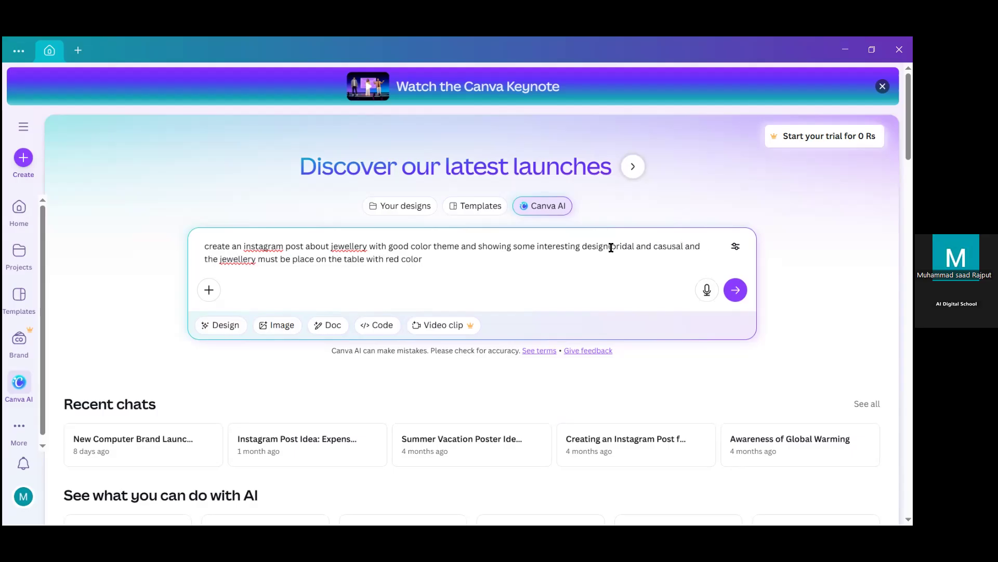
type(")")
right_click(672, 248)
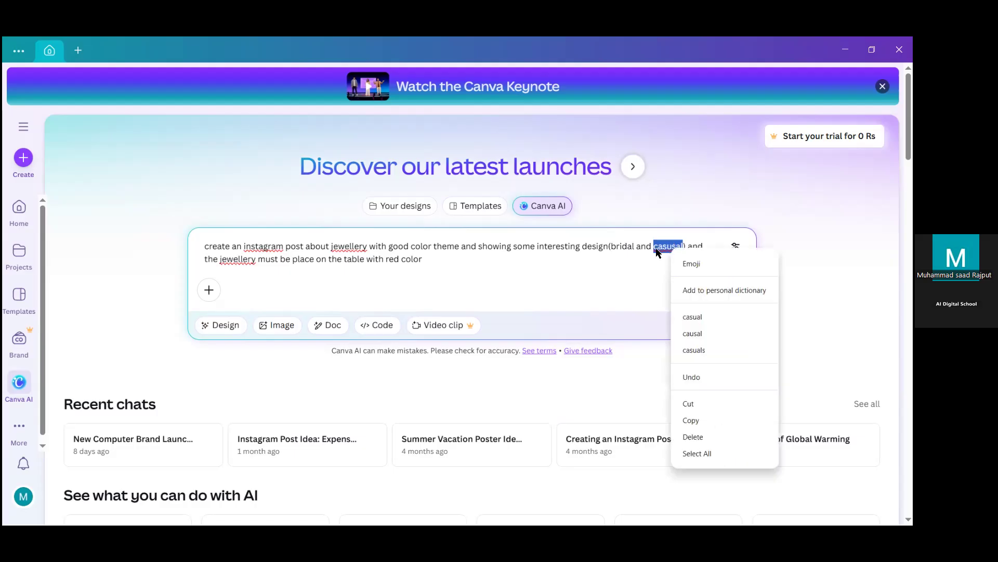
left_click(693, 317)
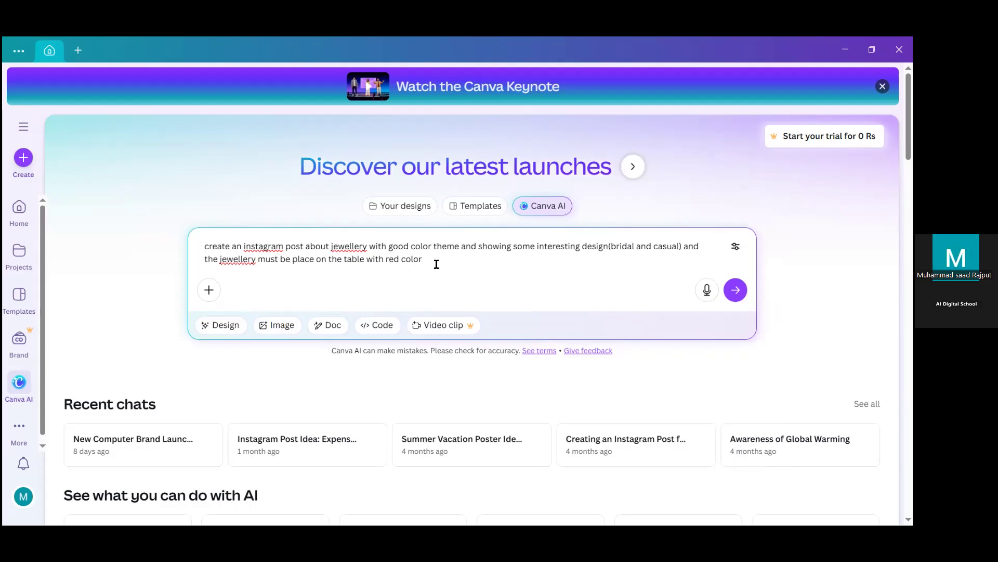
Finish the prompt with "sheet under the jewellery and the material should look like elegant" and submit it
type("sheet under the jewellery")
left_click(382, 195)
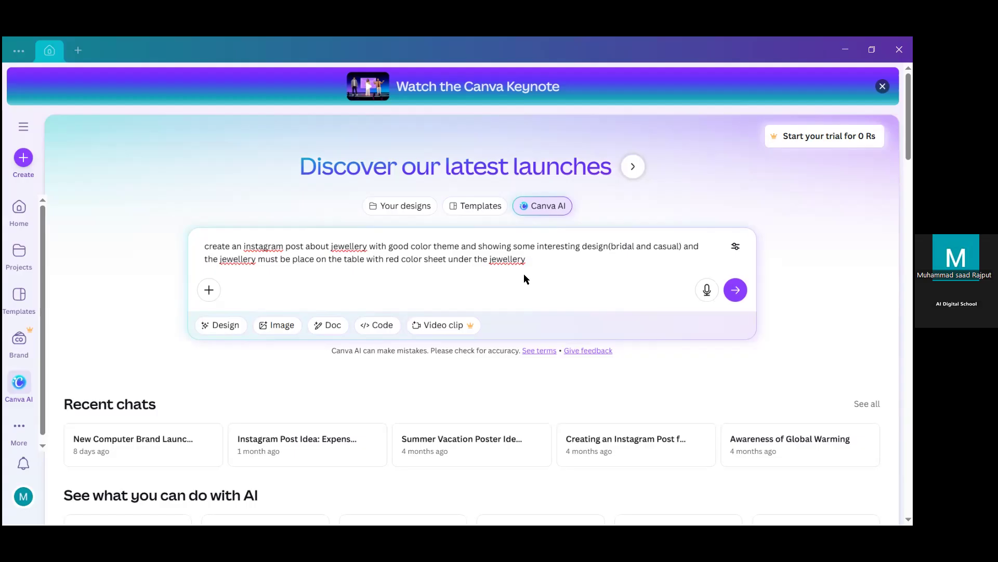
left_click(549, 260)
type("and the")
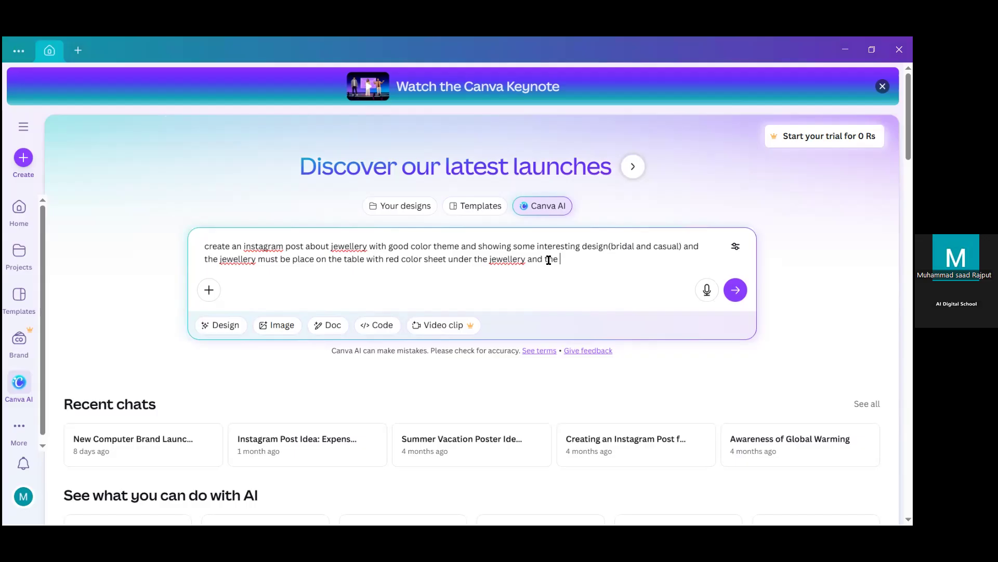
type("  material should look  like elegen")
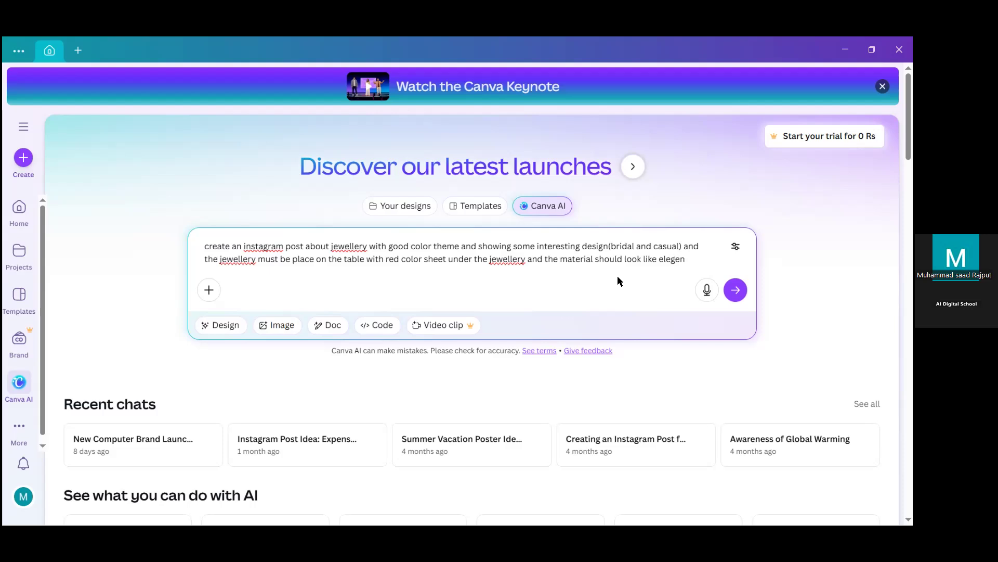
key("BackSpace")
type("ant")
key("Return")
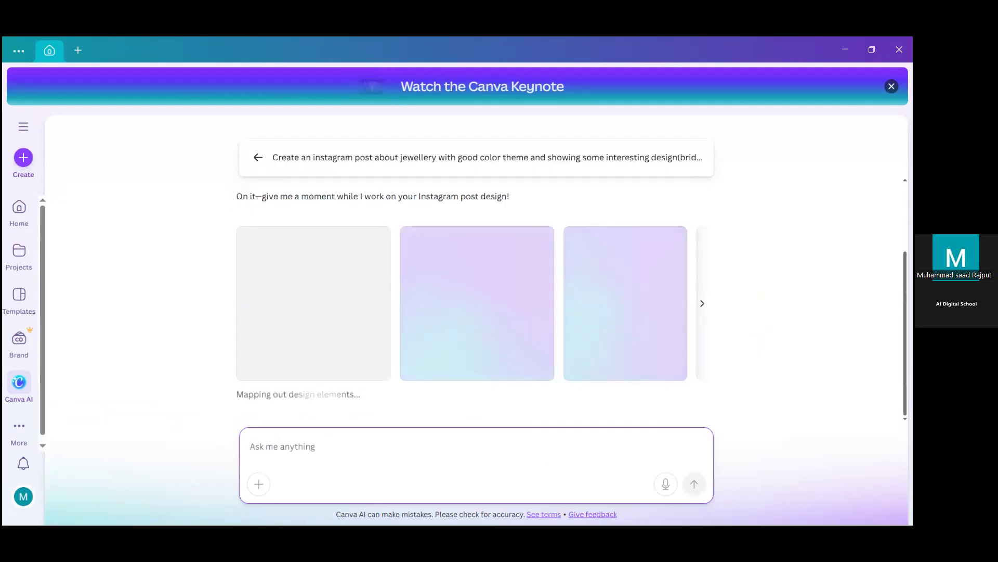
Dismiss the keynote banner and open the generated "Timeless Elegance" jewellery design in the full editor
left_click(892, 86)
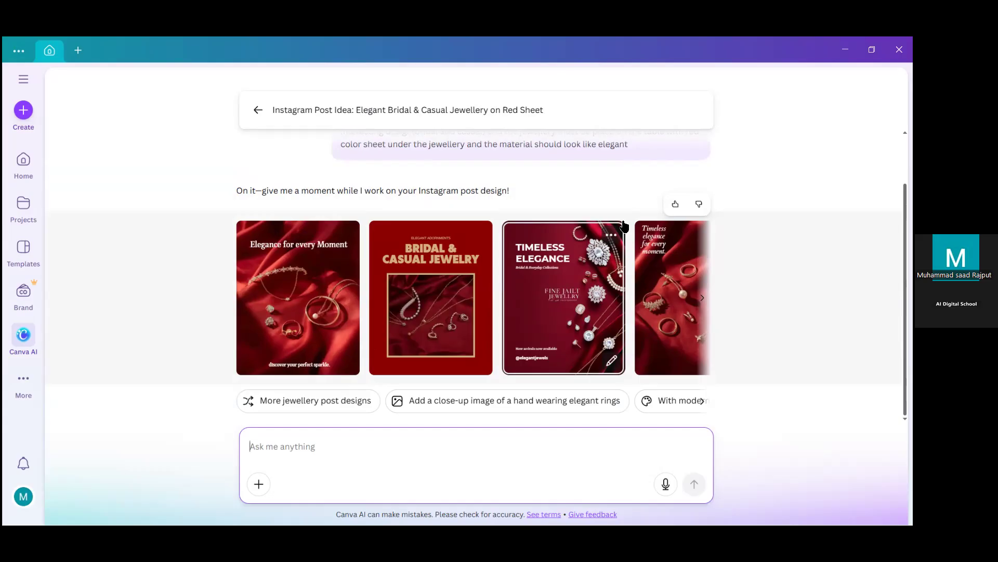
left_click(776, 88)
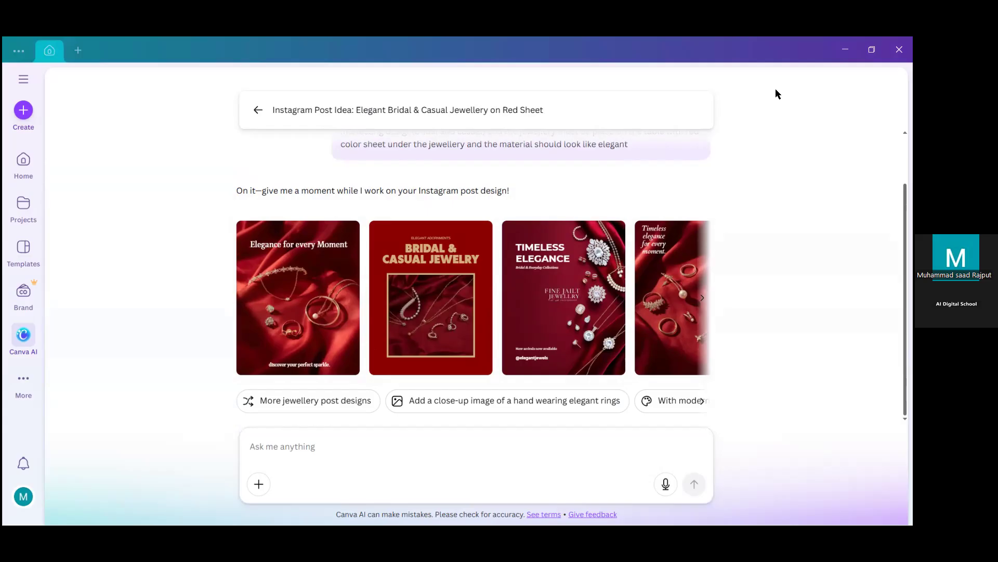
left_click(703, 302)
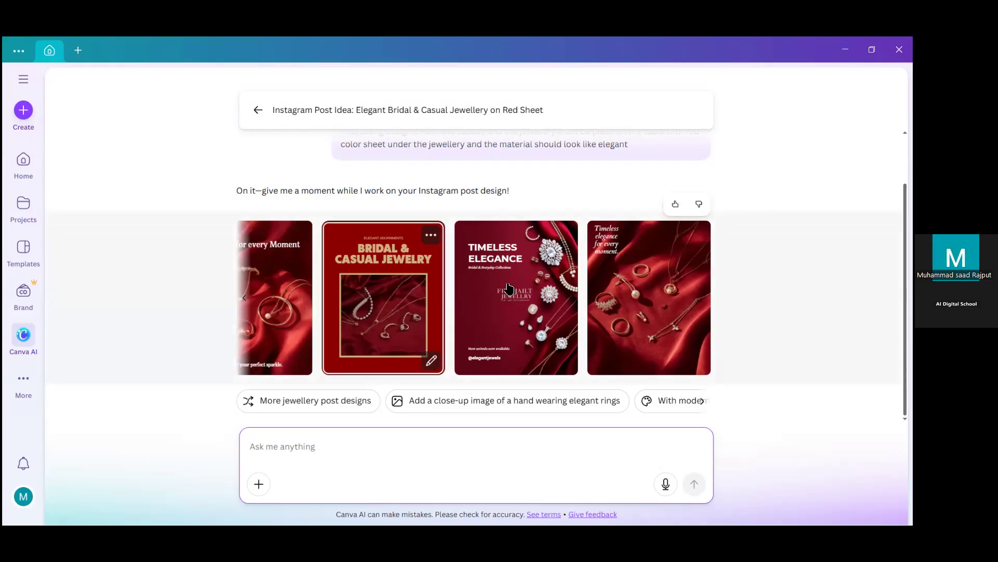
left_click(539, 282)
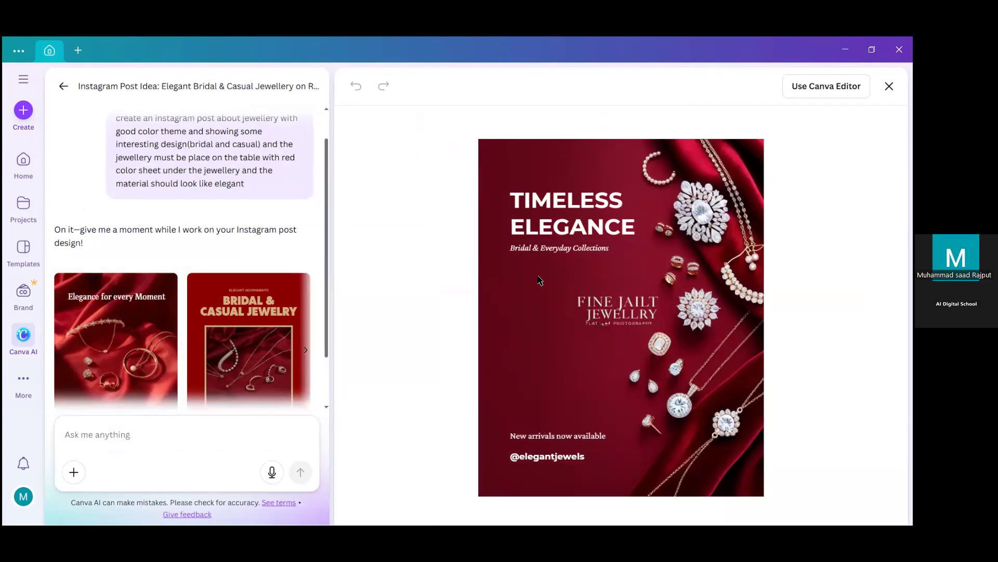
left_click(816, 84)
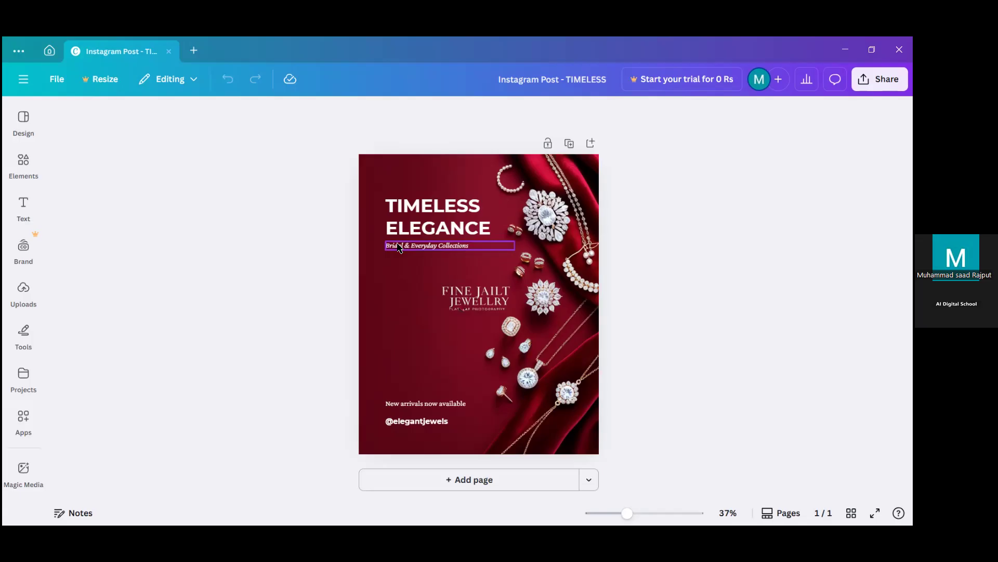
scroll(400, 247, "up", 2)
scroll(399, 248, "up", 1)
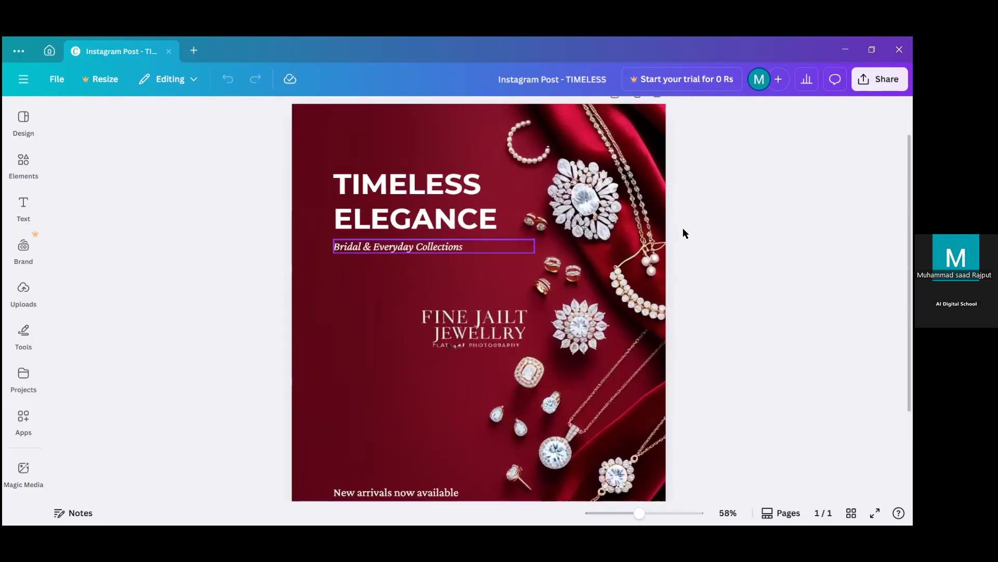
Zoom out to 44% and examine the whole jewellery post from the heading down to the handle
scroll(724, 236, "down", 1)
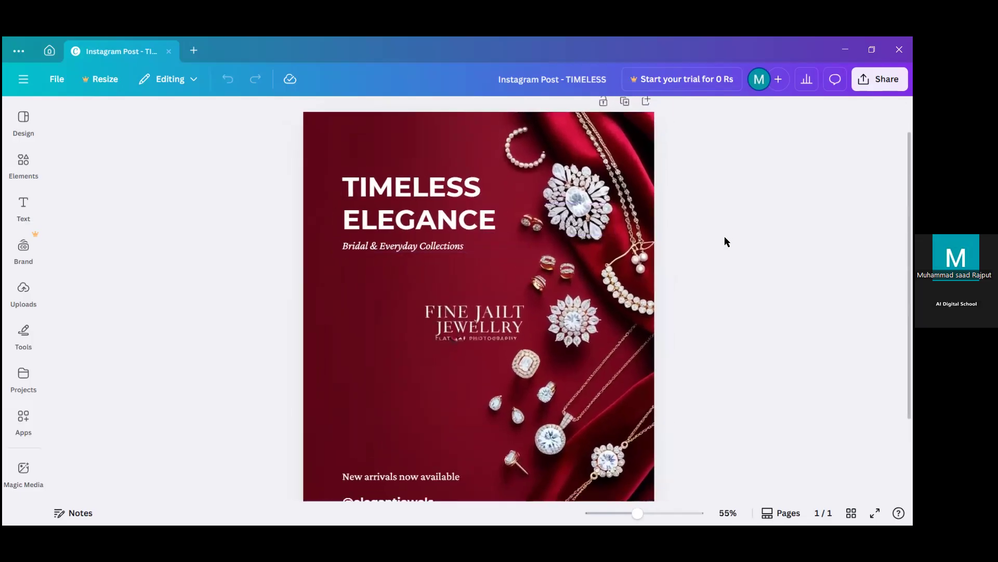
scroll(725, 237, "down", 1)
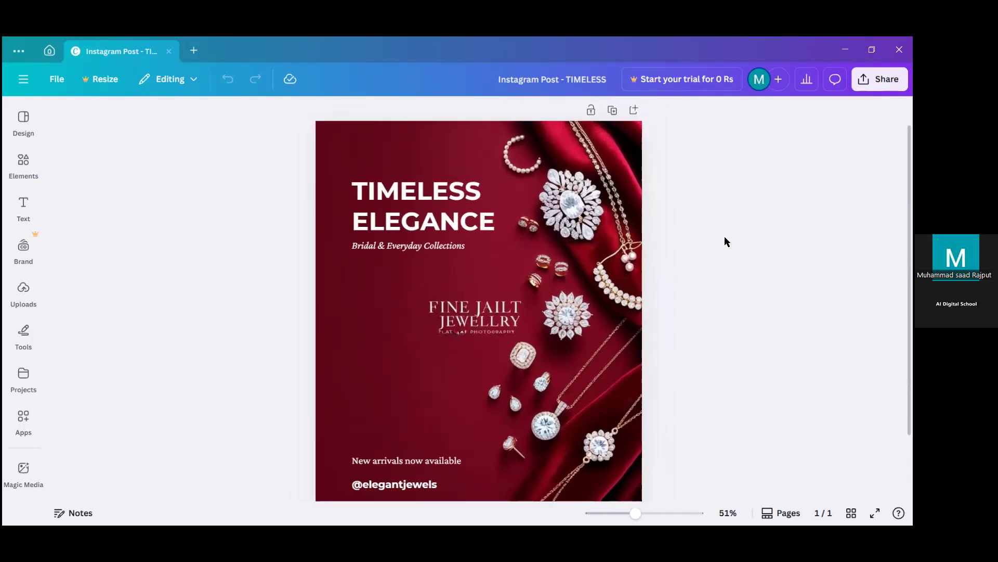
scroll(725, 237, "down", 1)
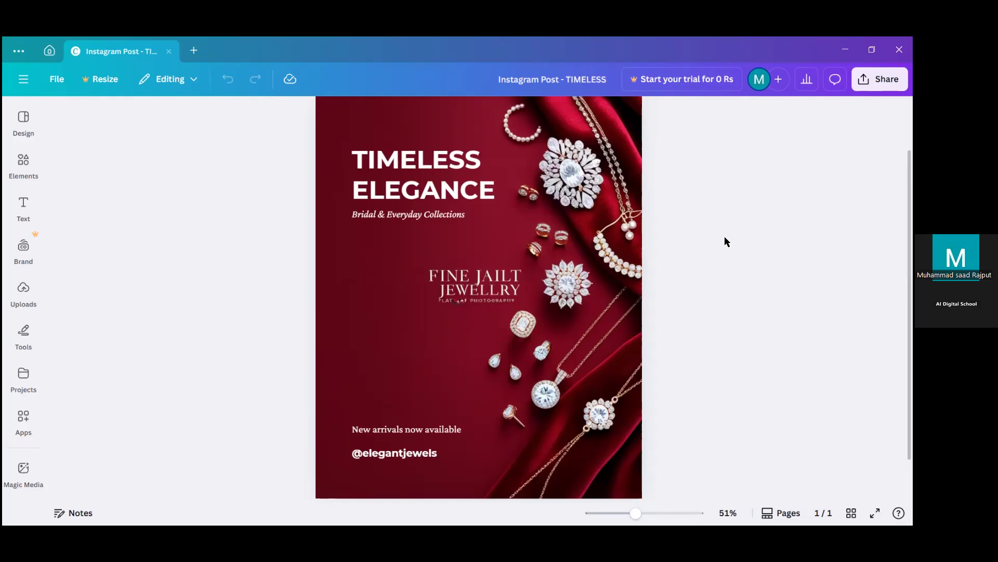
scroll(725, 238, "up", 1)
scroll(726, 238, "down", 2)
scroll(725, 237, "down", 3)
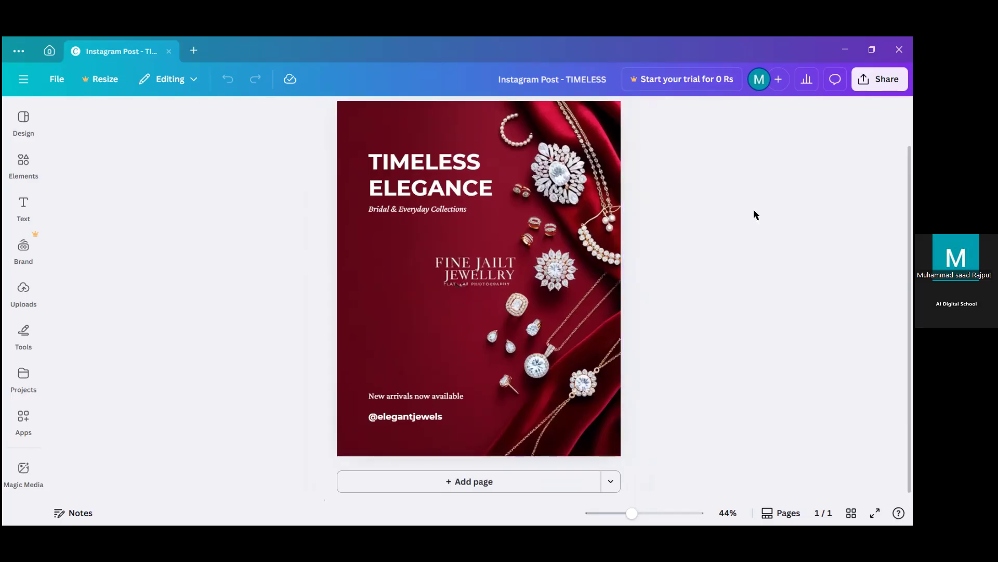
scroll(755, 211, "up", 1)
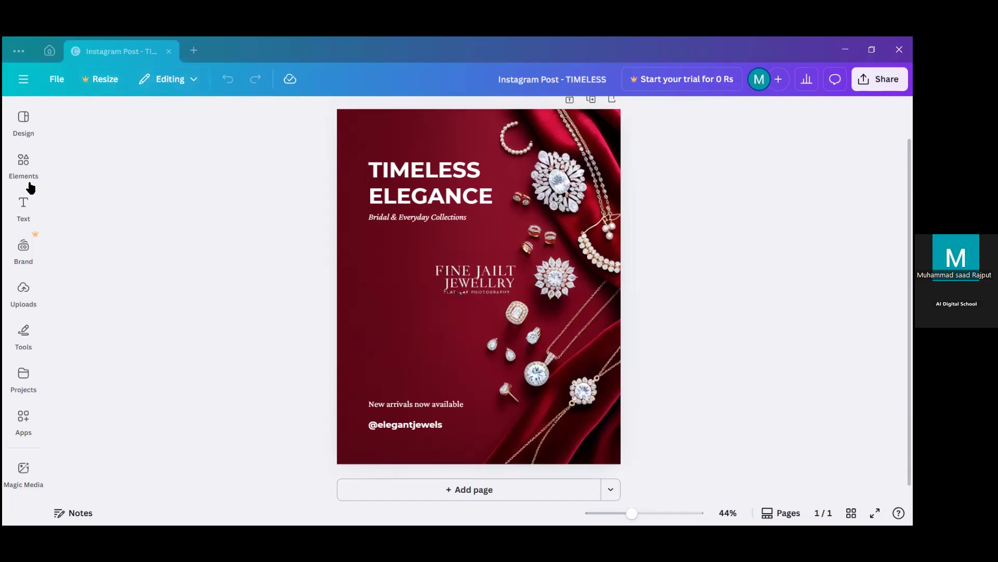
Look over the editing mode choices and bring up the text tools for the design
left_click(26, 136)
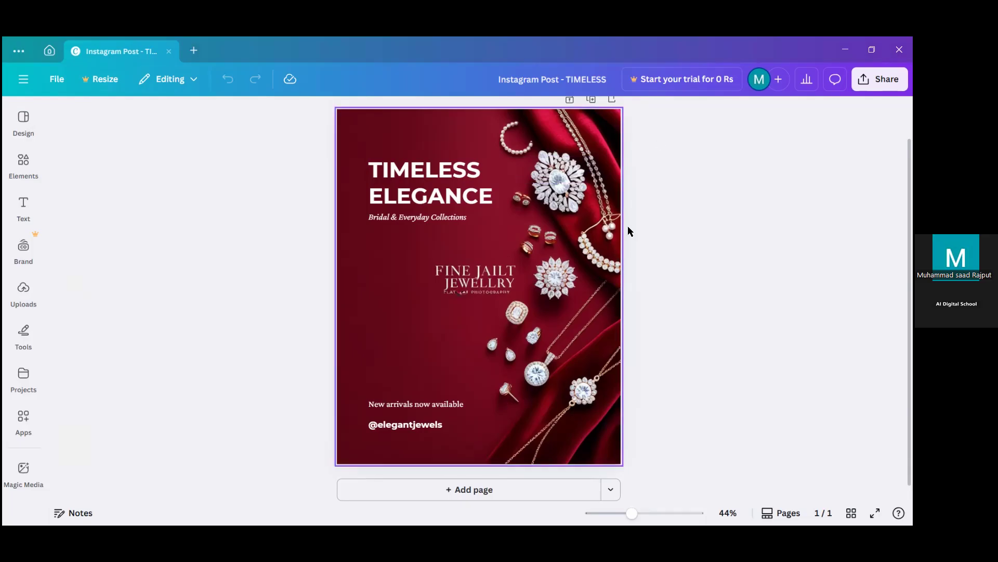
left_click(167, 84)
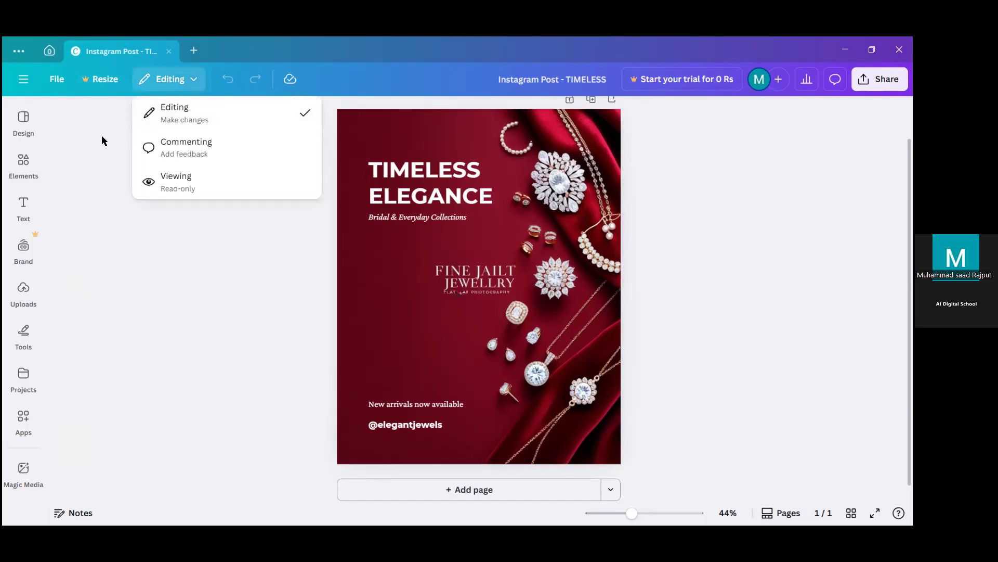
left_click(27, 207)
left_click(27, 207)
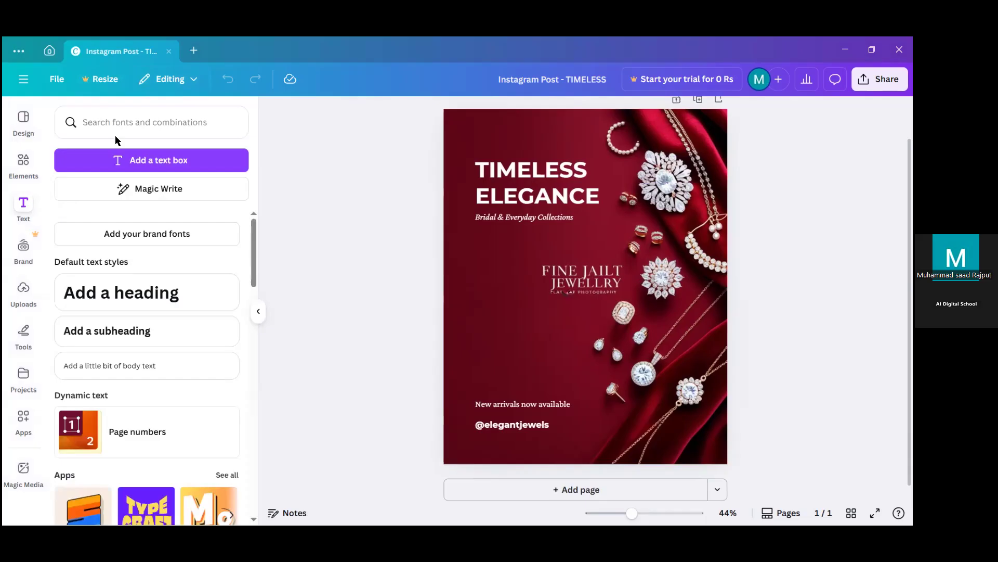
left_click(534, 268)
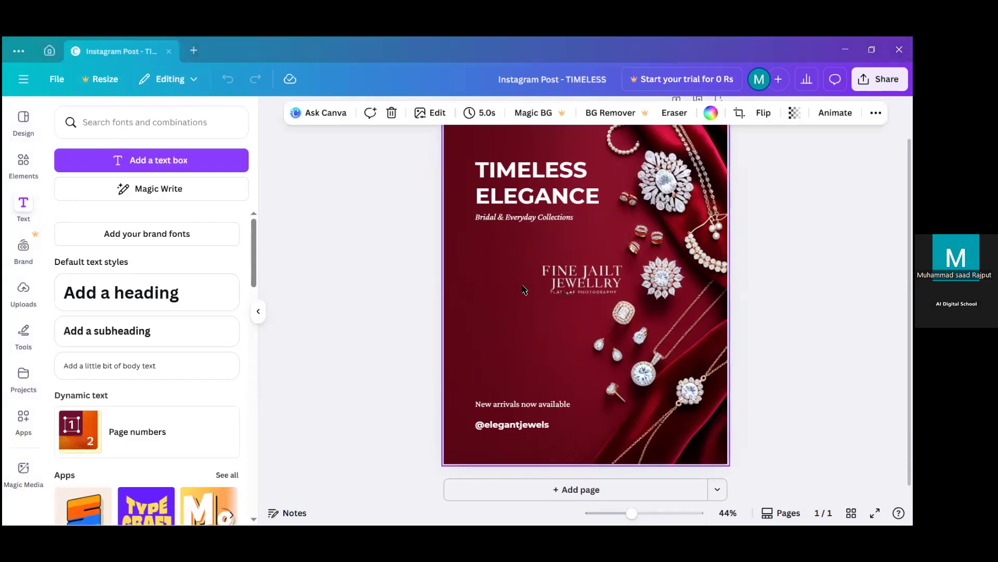
left_click(326, 114)
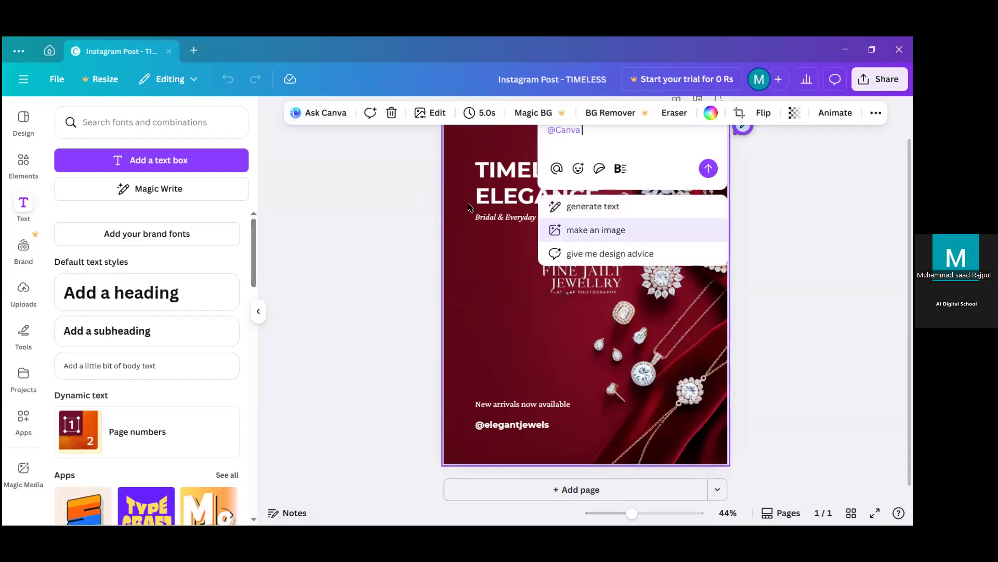
left_click(335, 123)
left_click(785, 264)
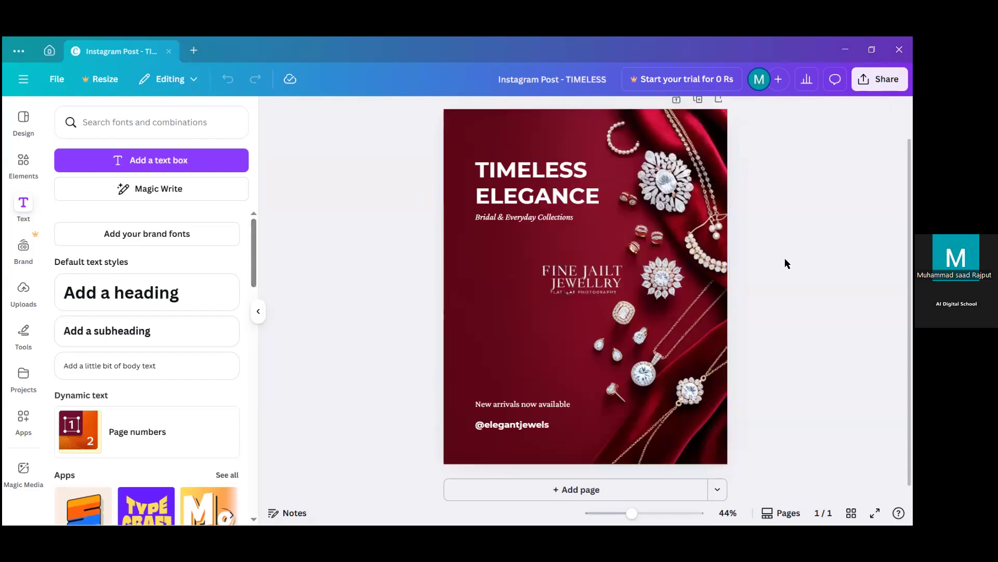
left_click(617, 227)
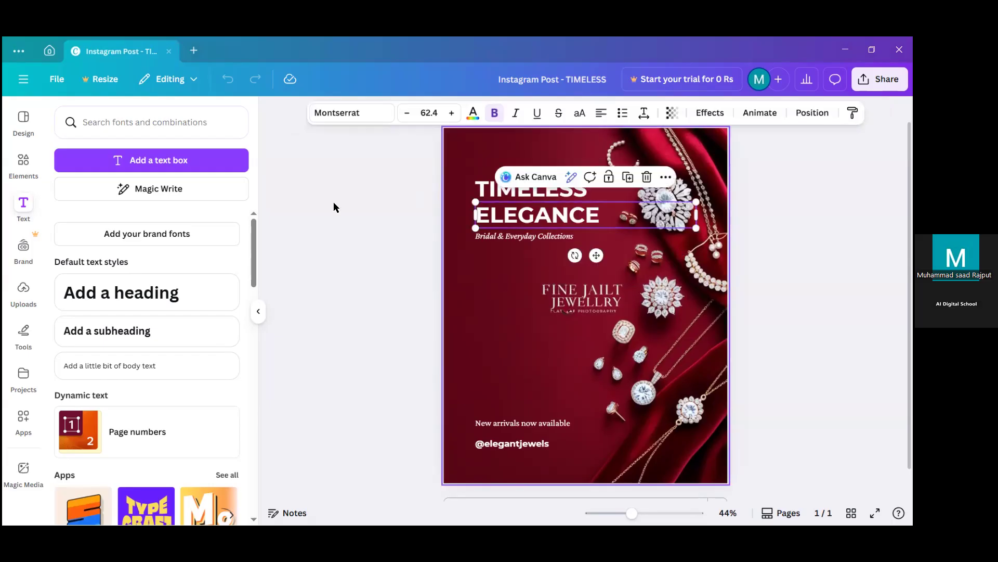
left_click(495, 291)
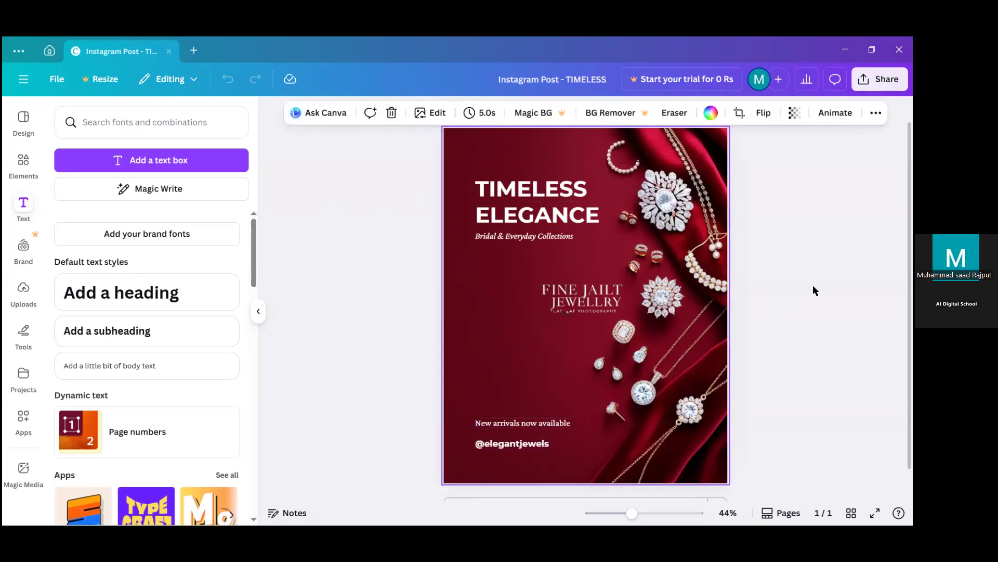
scroll(794, 244, "up", 1)
scroll(794, 243, "down", 1)
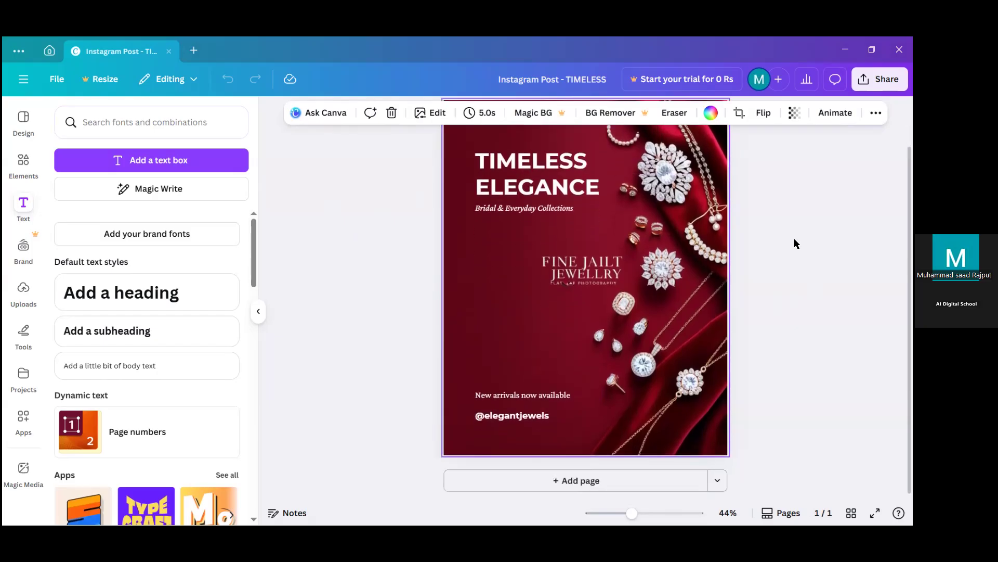
scroll(794, 243, "up", 1)
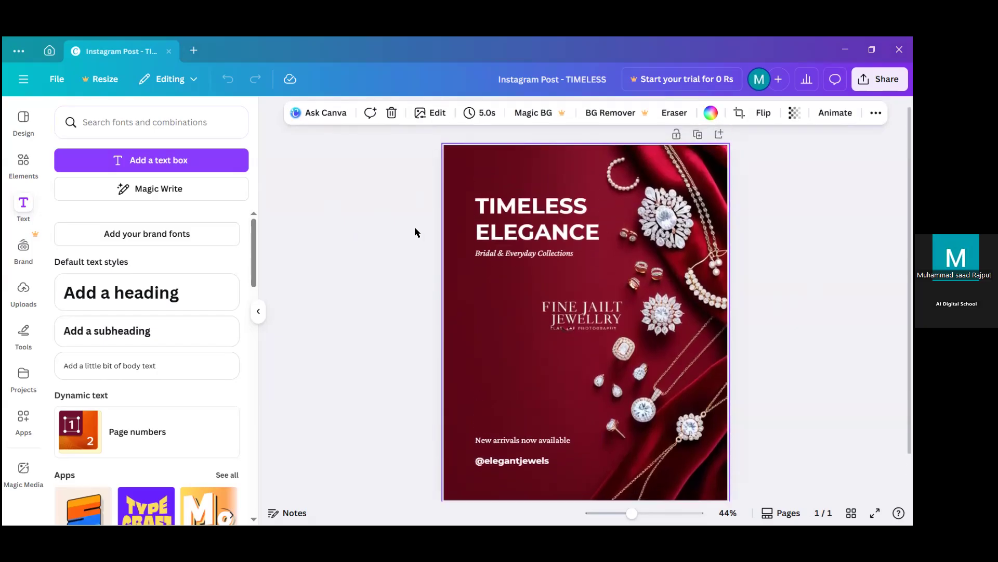
Transform the subtitle below "TIMELESS ELEGANCE" with Magic Write using the prompt "more detailed and use unique vocabs."
left_click(528, 259)
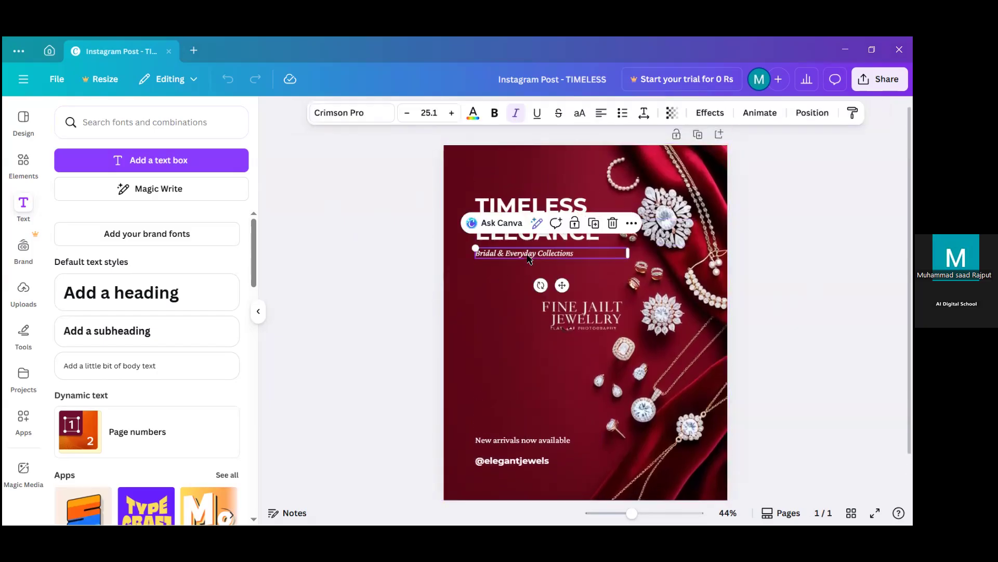
left_click(537, 224)
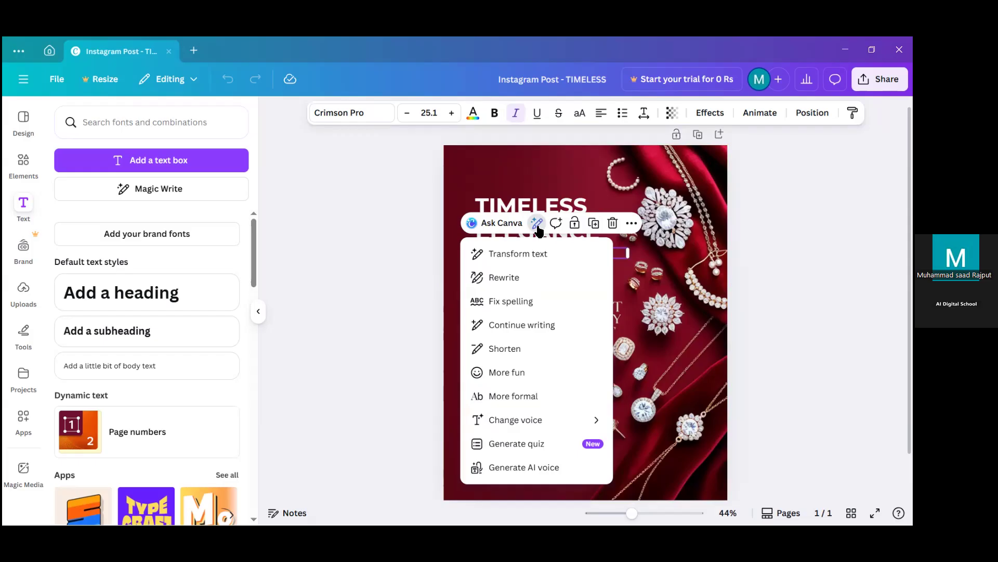
left_click(544, 257)
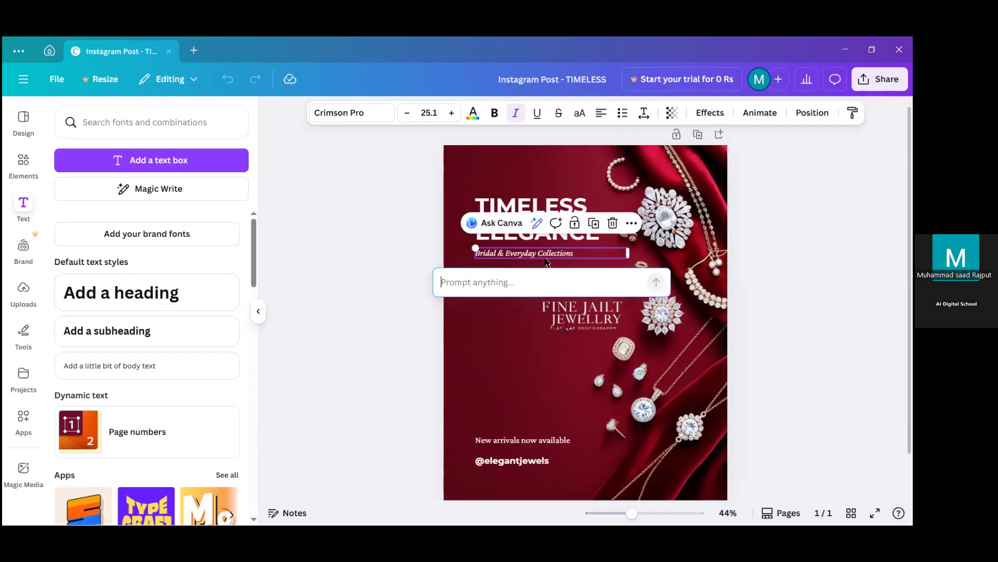
type("m")
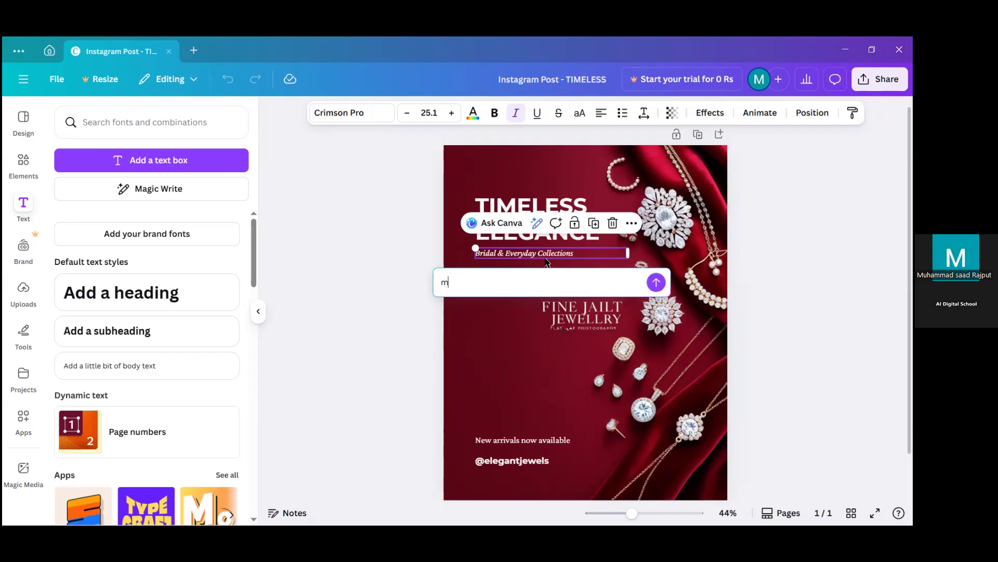
type("ore detailed and use")
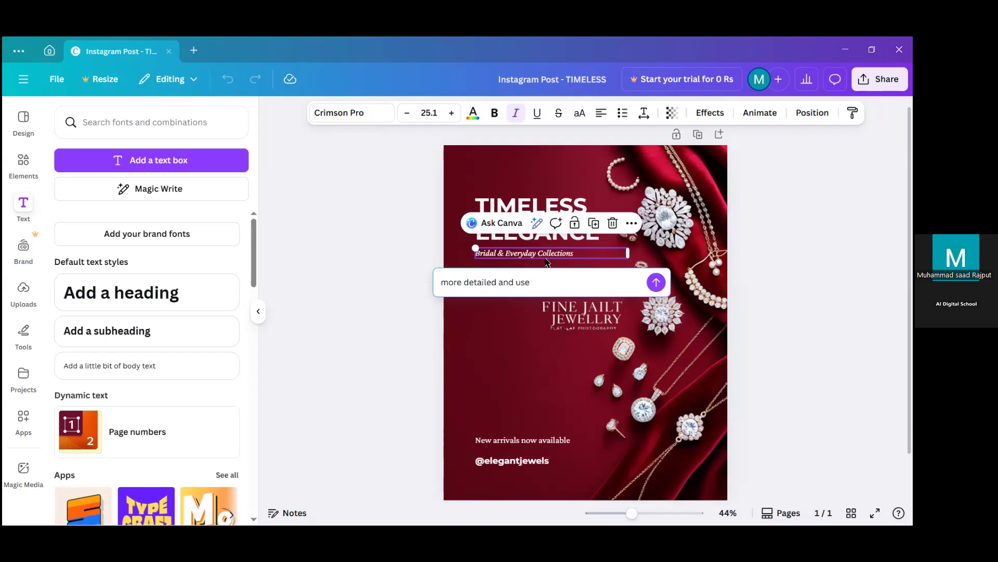
type(" unique vocabs.")
key("Return")
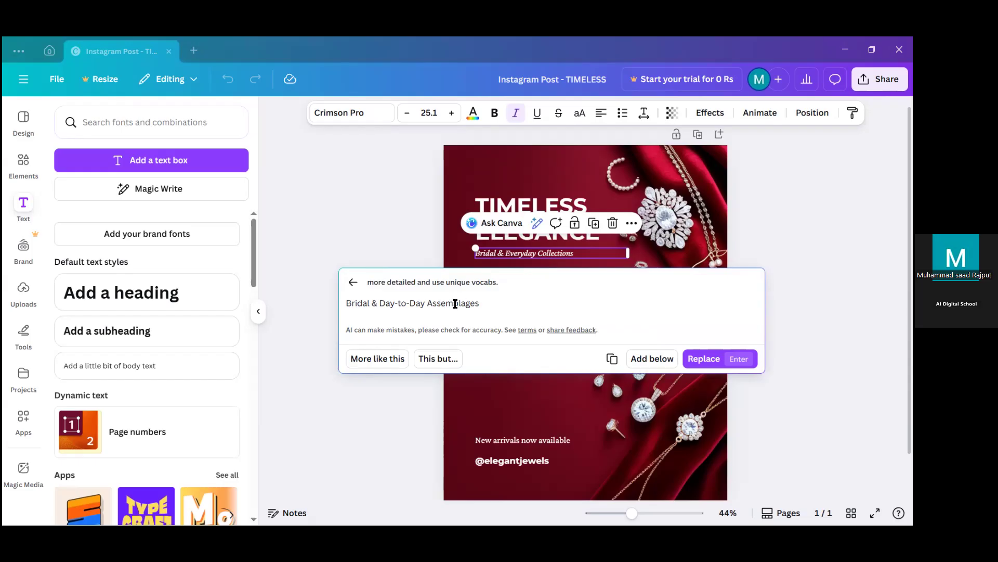
Replace the subtitle with another generated variation, "Bridal & Daily Wear Collections: A Curated Selection for Every Occasion", and nudge it slightly down and left
left_click(384, 359)
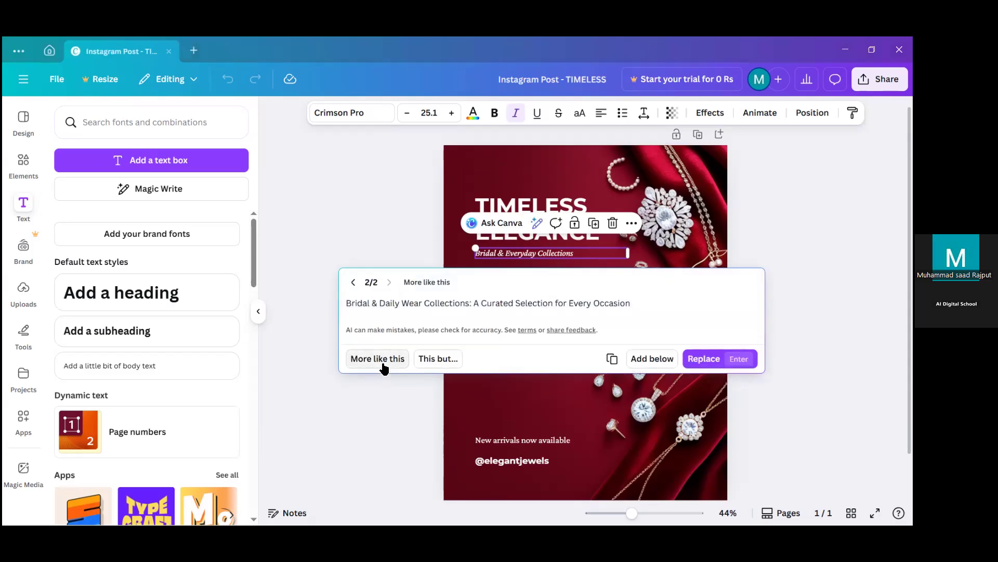
left_click(722, 367)
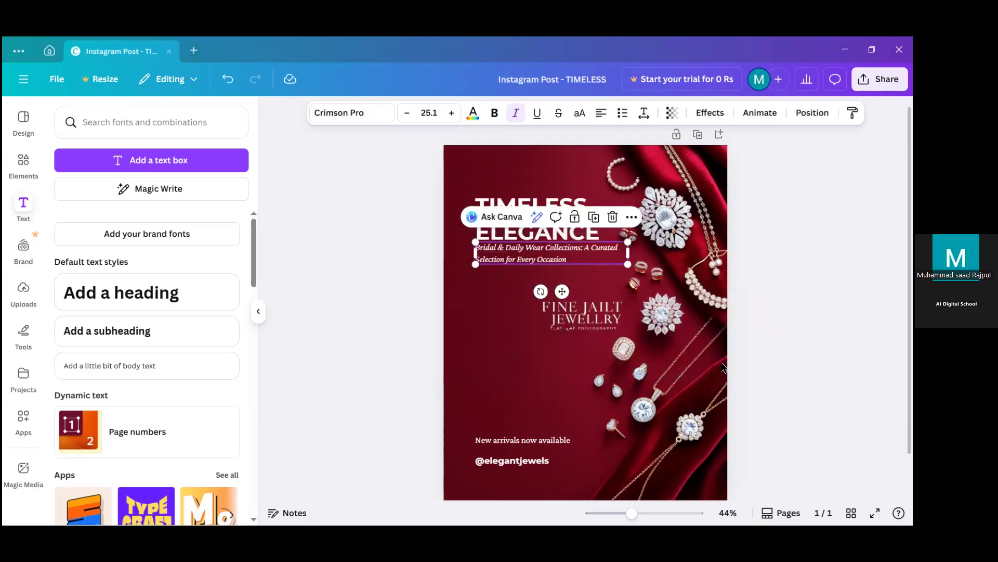
left_click_drag(571, 256, 599, 266)
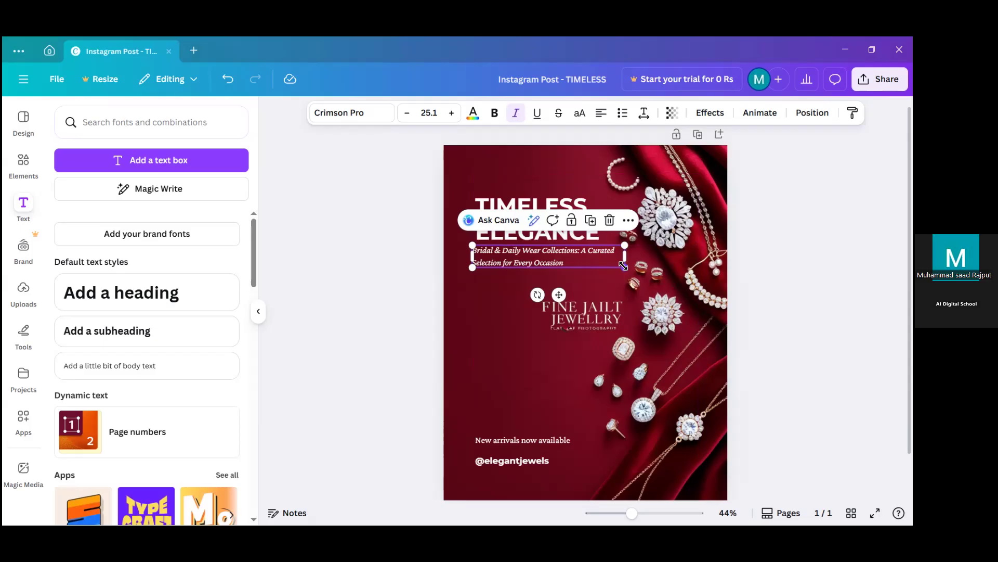
left_click(796, 283)
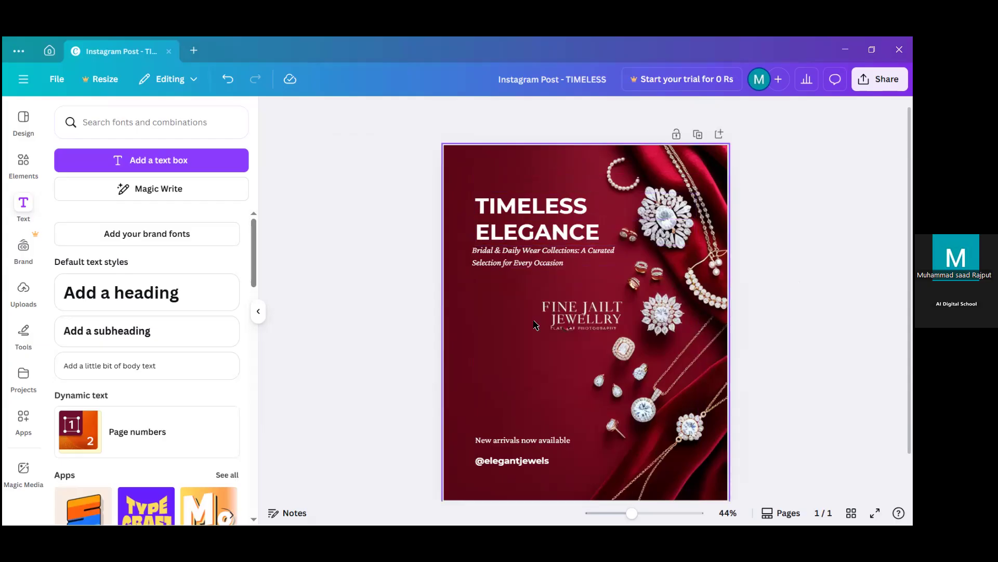
Make the "New arrivals now available" line more formal with Magic Write, request two more variations, and replace it with "New arrivals are now available."
left_click(517, 441)
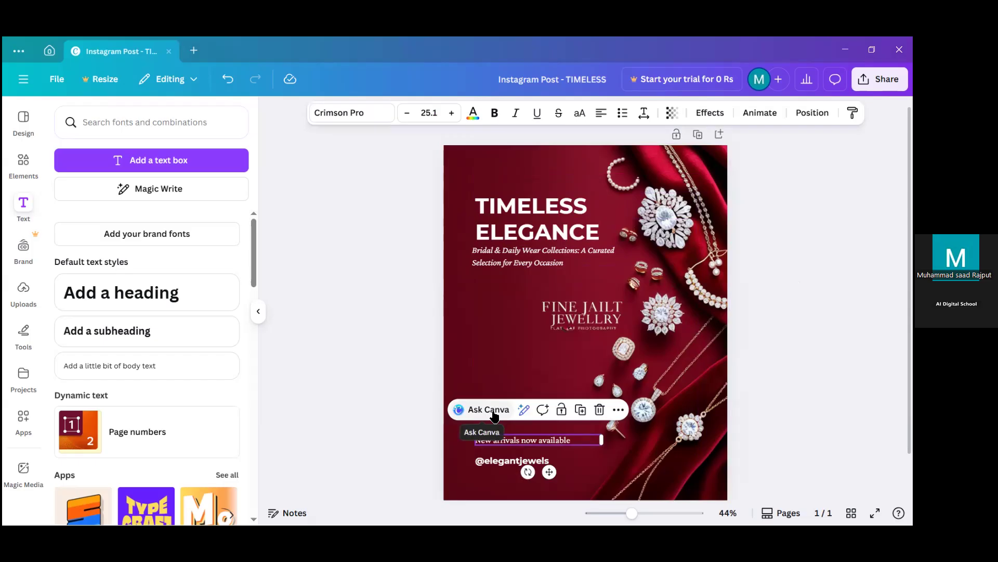
left_click(523, 411)
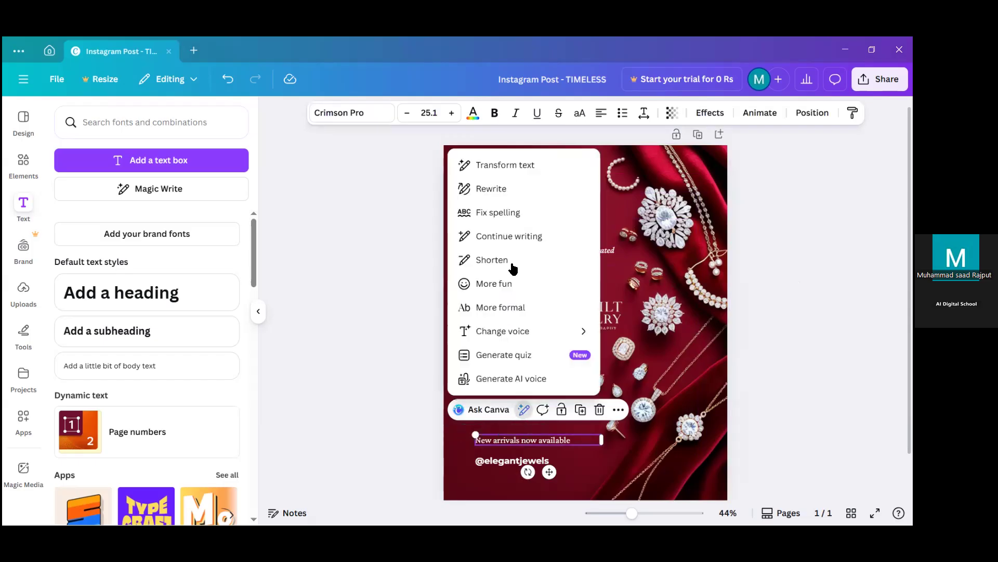
left_click(528, 312)
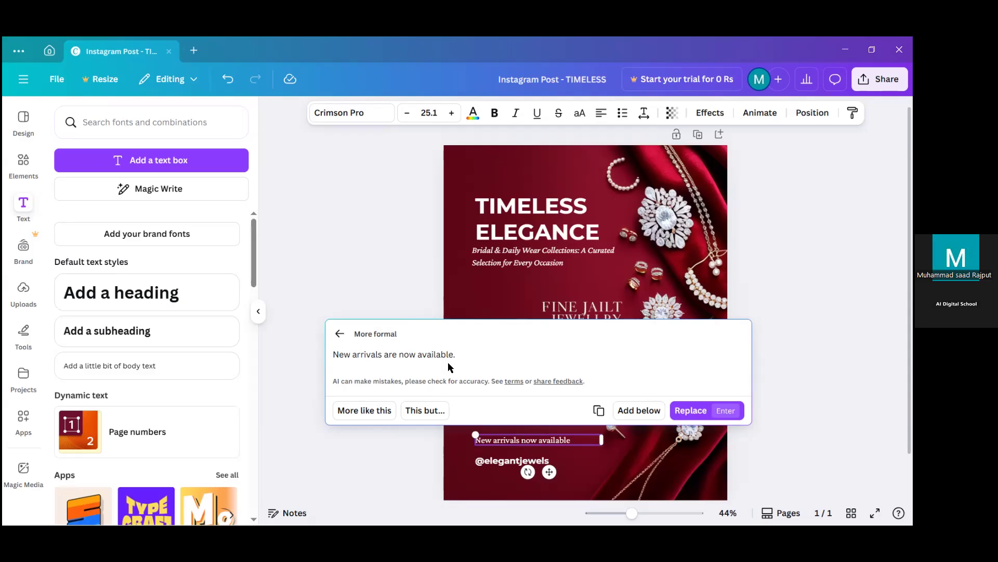
left_click(373, 410)
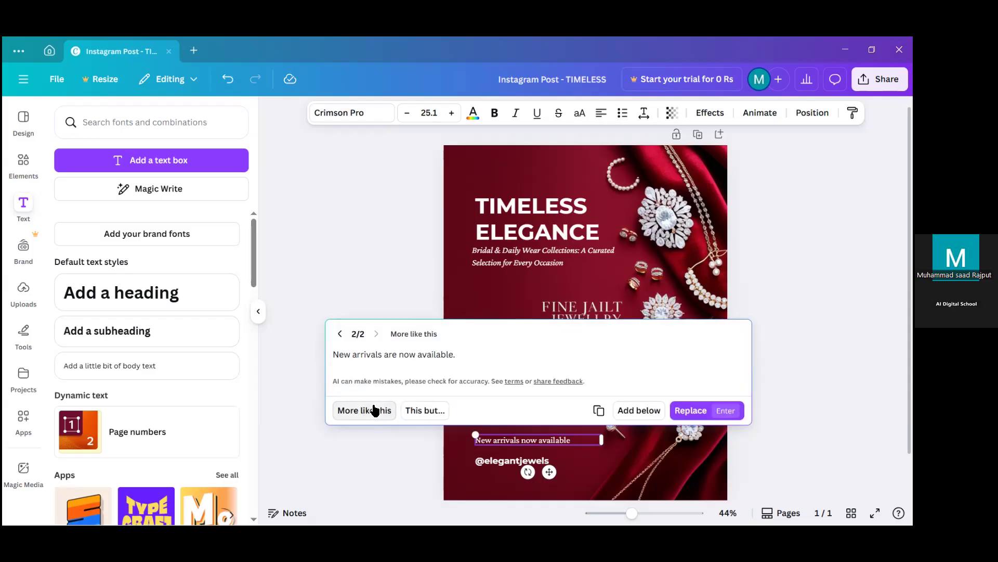
left_click(375, 411)
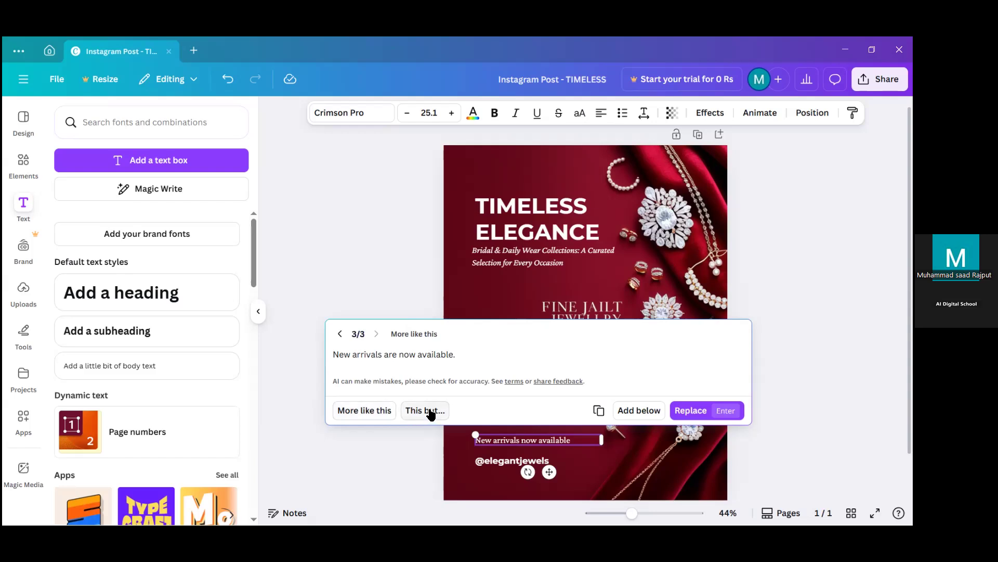
left_click(691, 410)
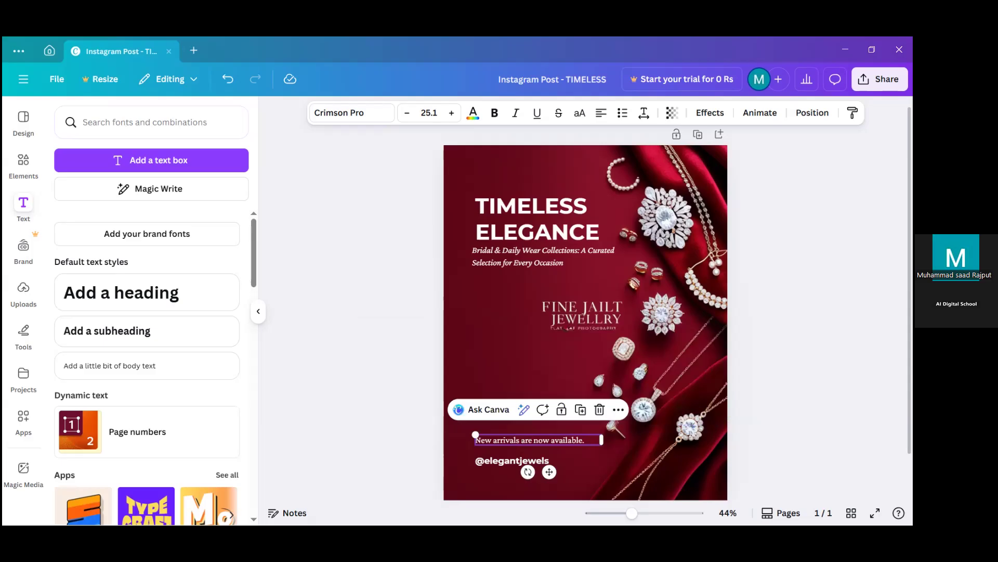
key("Escape")
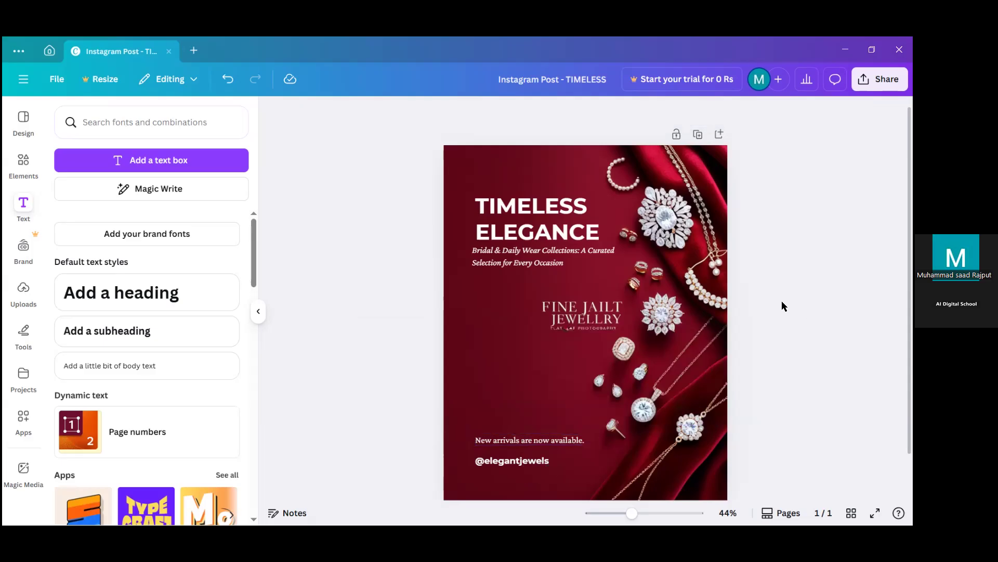